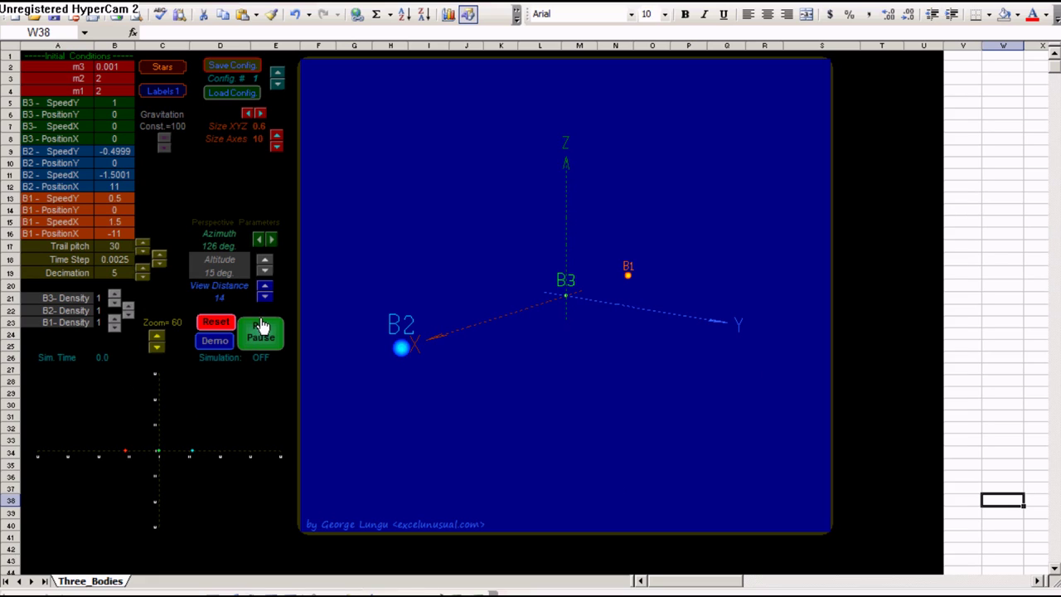
- Rotate the orbit plot to azimuth 108° and lower its tilt to altitude 21°
left_click(263, 262)
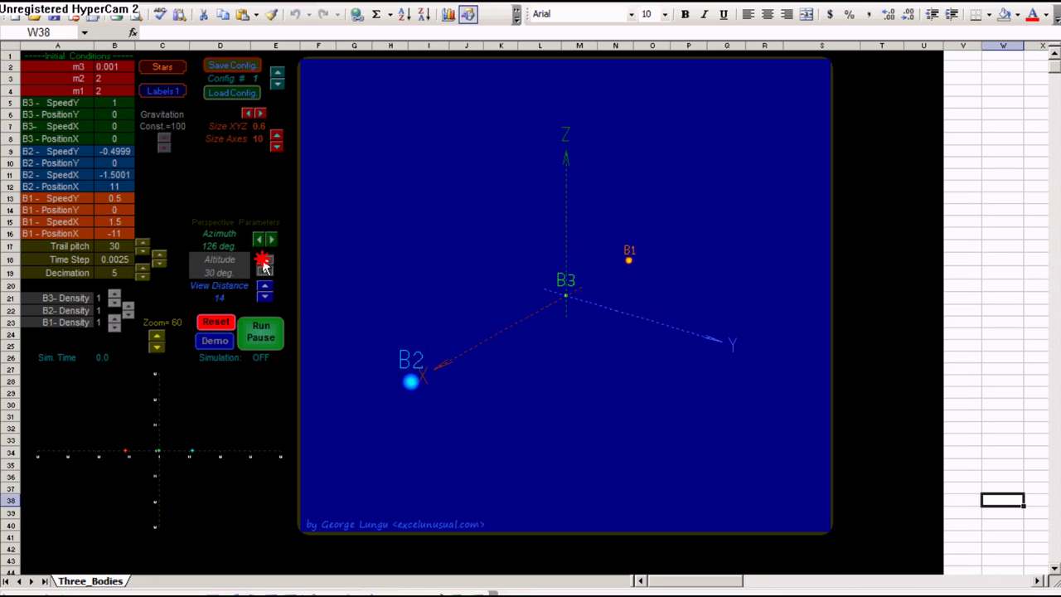
left_click(261, 273)
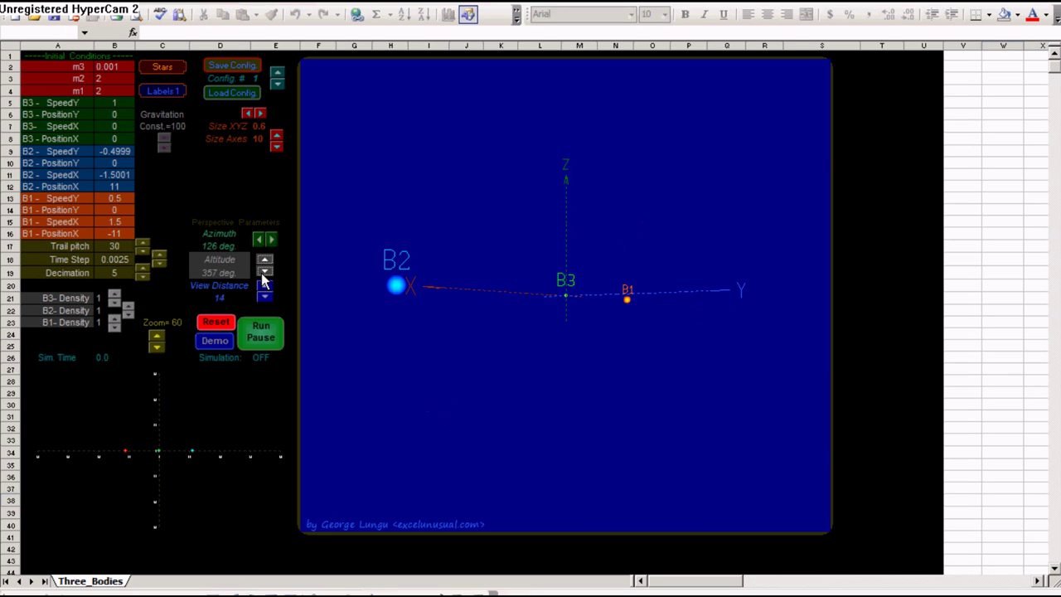
left_click(259, 239)
left_click(273, 239)
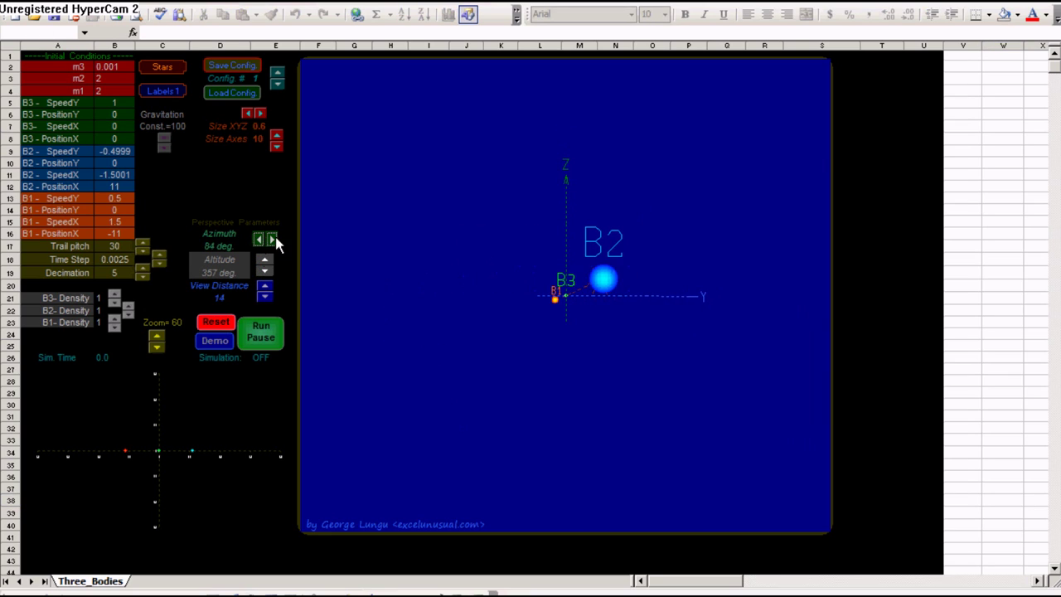
left_click(265, 261)
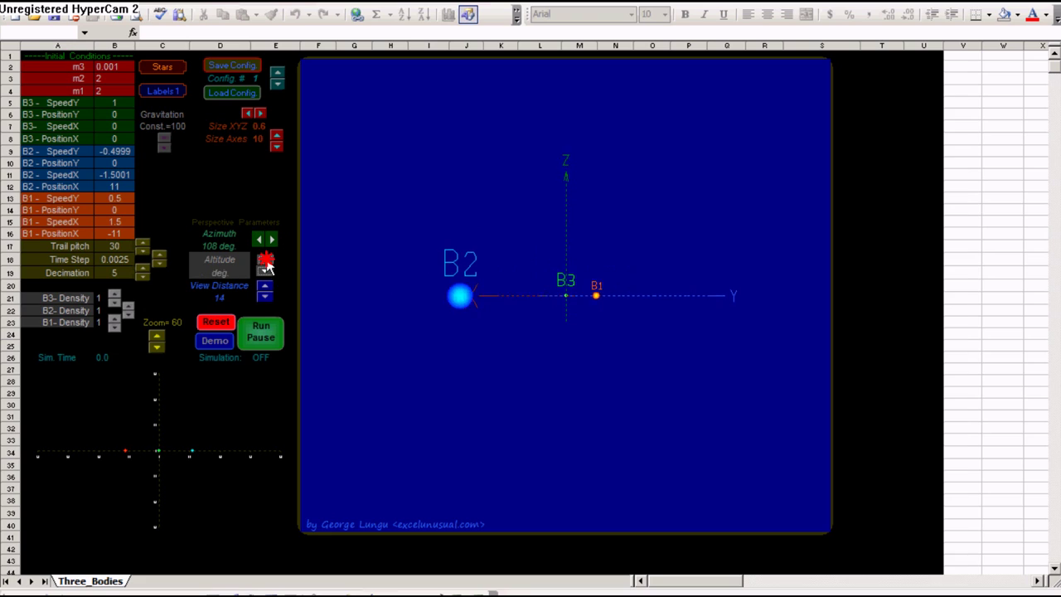
left_click(264, 273)
left_click(265, 273)
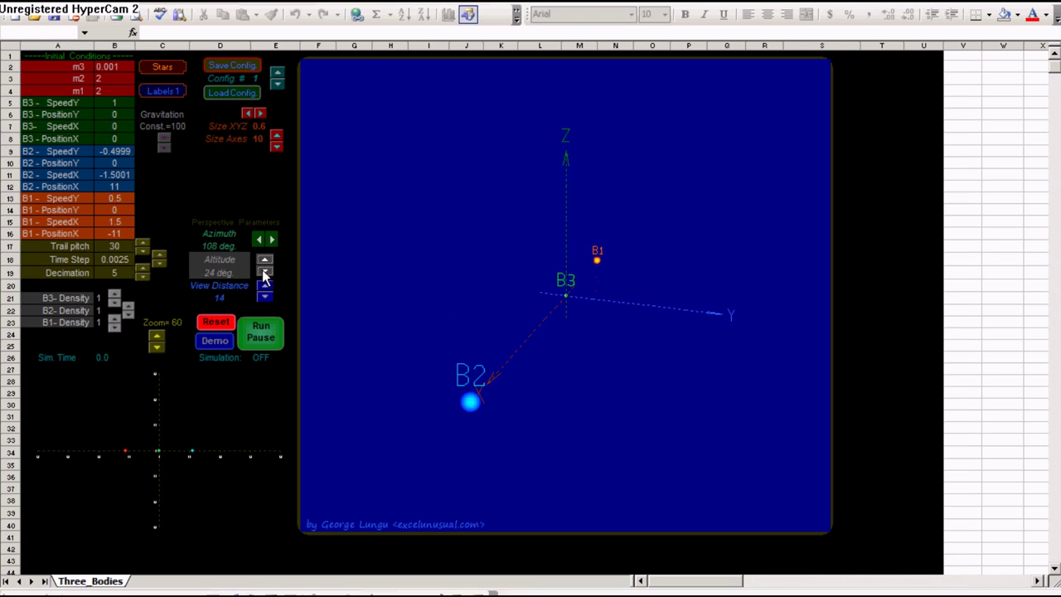
left_click(264, 274)
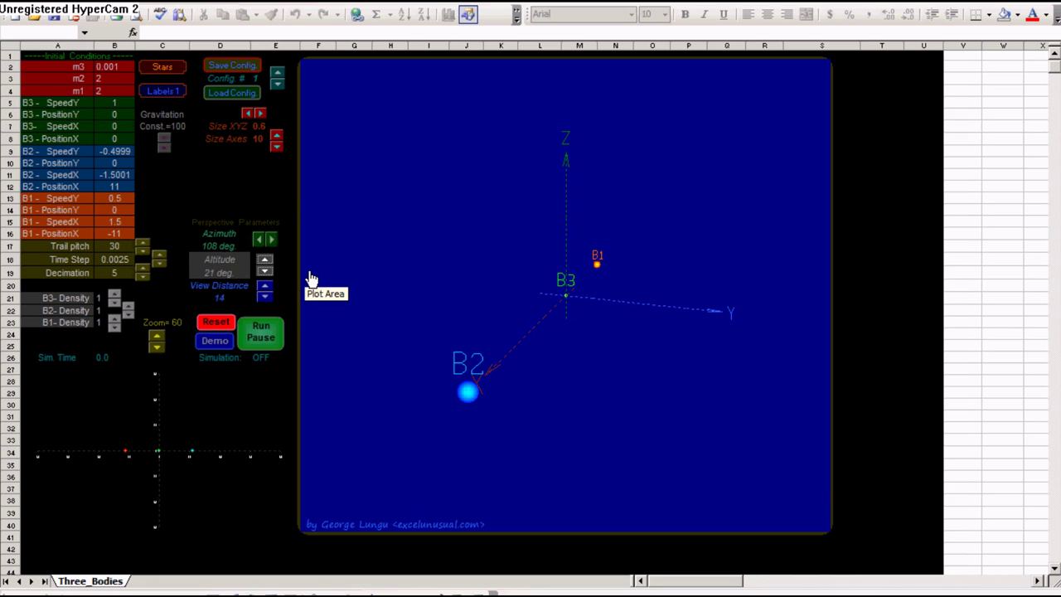
- Run the demo through configurations 1 to 4 and back to configuration 1 at Sim Time 0
left_click(219, 347)
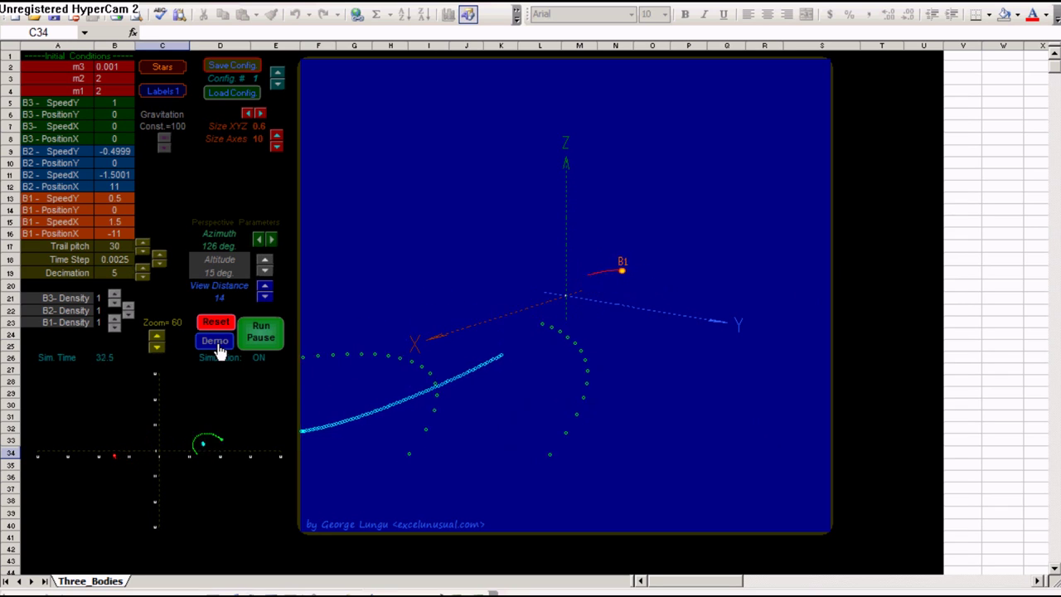
left_click(215, 342)
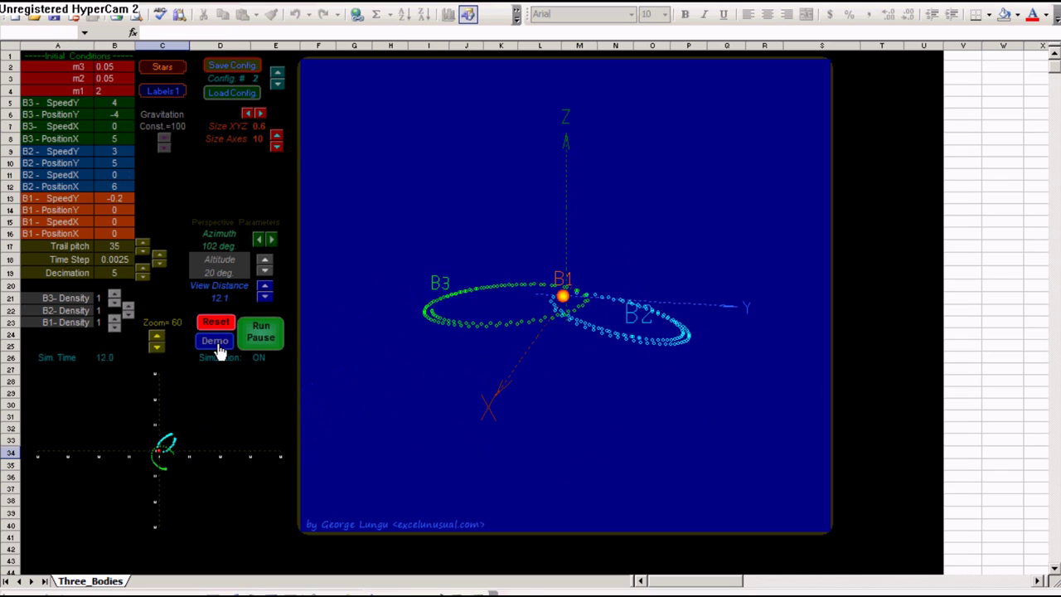
left_click(242, 90)
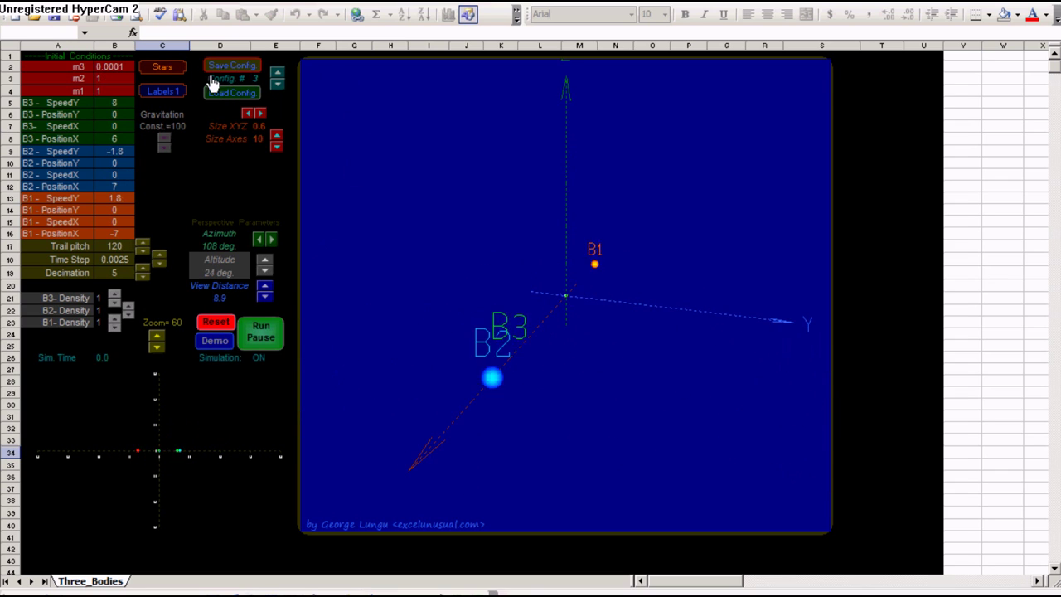
left_click(276, 73)
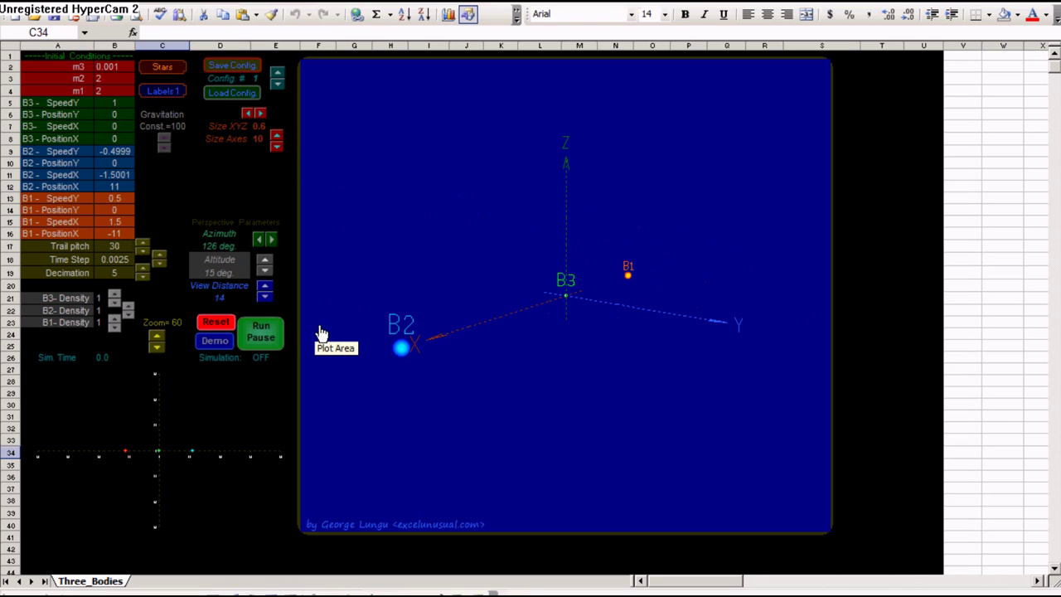
- Reset the bodies and run the current orbits, pausing at Sim Time 41.0
left_click(213, 323)
left_click(266, 343)
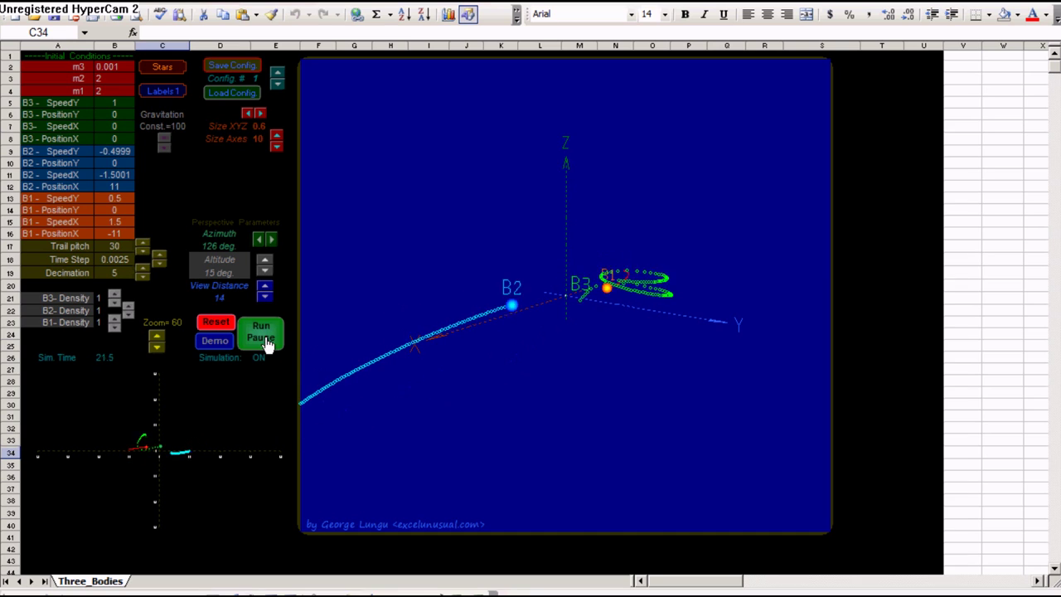
left_click(265, 344)
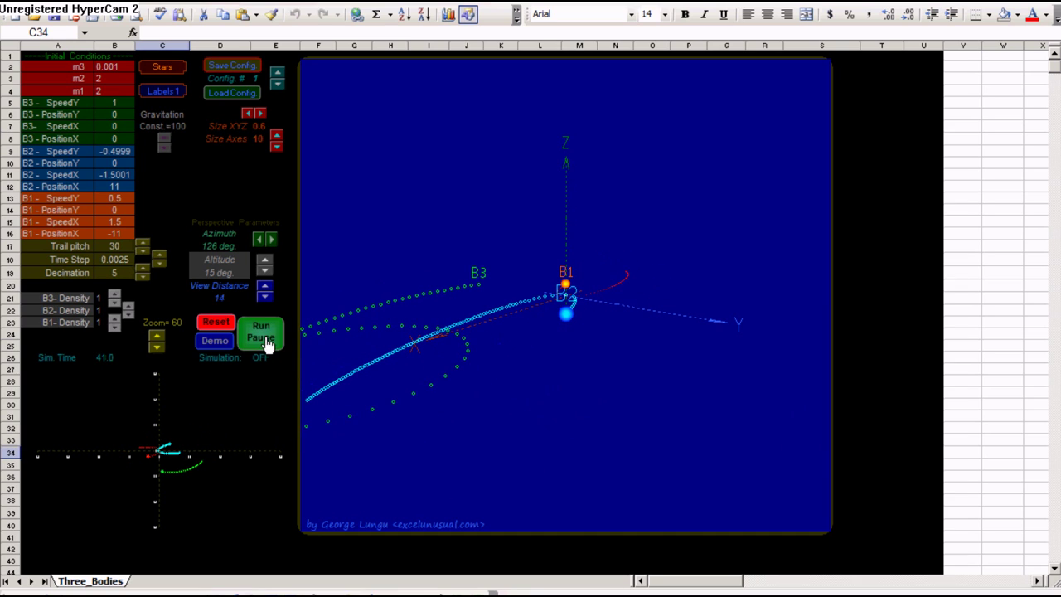
- Raise Config # to 5, load it, and pause the run
left_click(277, 75)
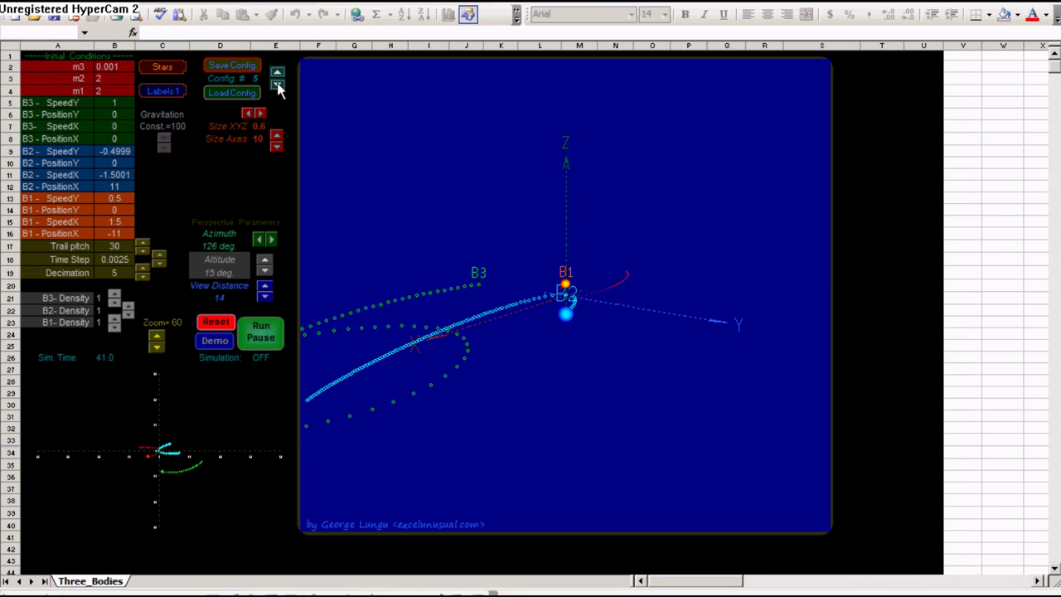
left_click(230, 93)
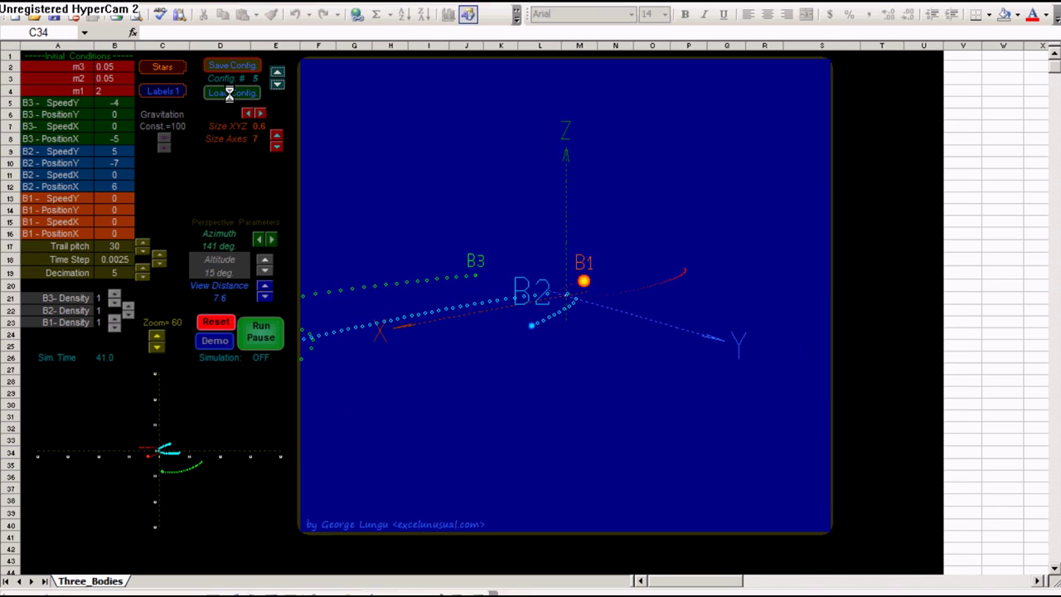
left_click(265, 334)
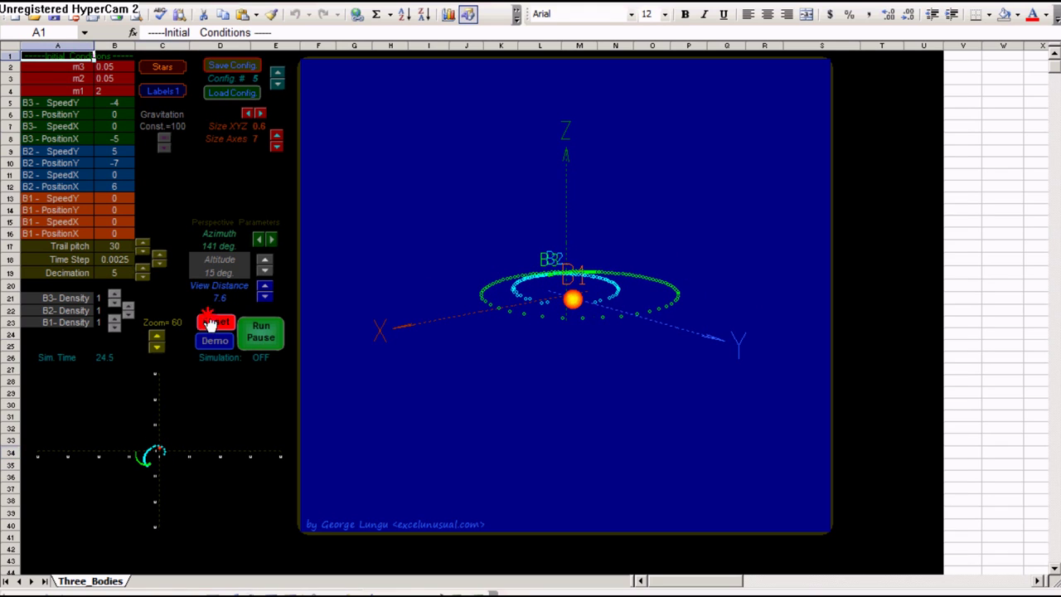
- Reset configuration 5 and run it, pausing at Sim Time 26.5 and again at 44.5
left_click(213, 322)
left_click(261, 335)
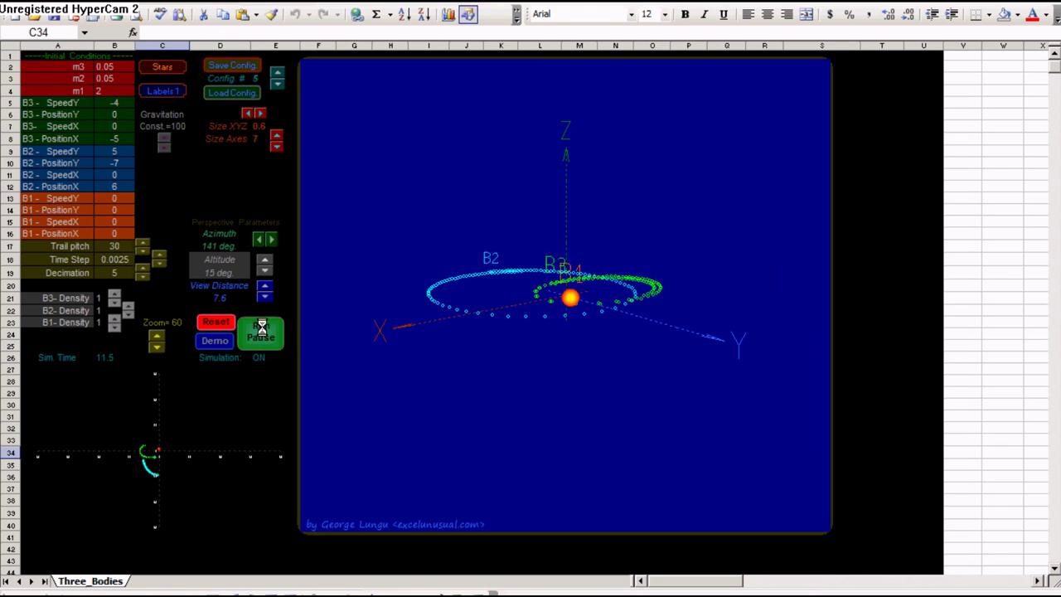
left_click(262, 329)
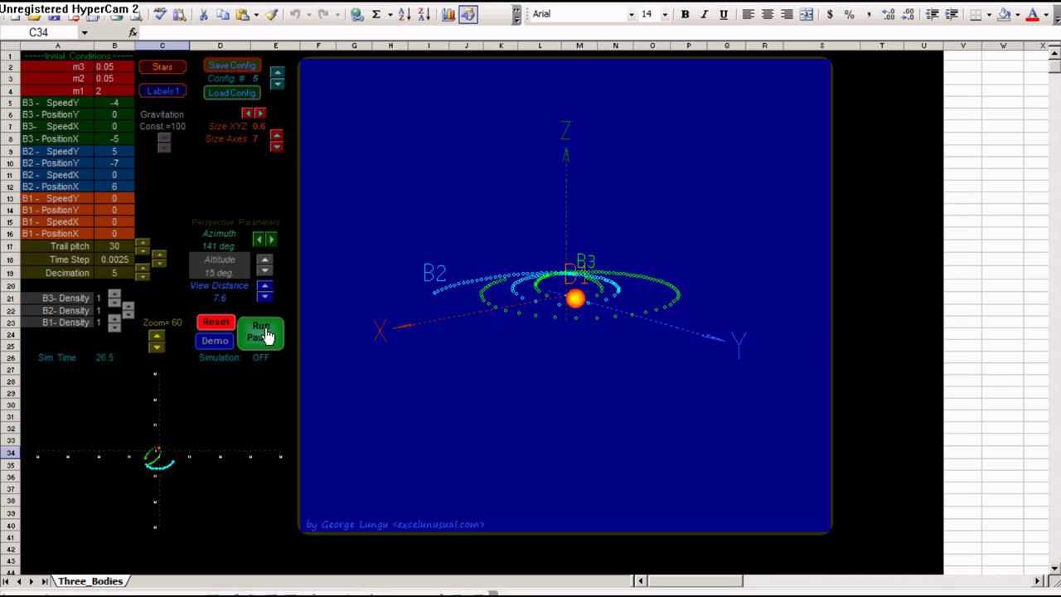
left_click(267, 334)
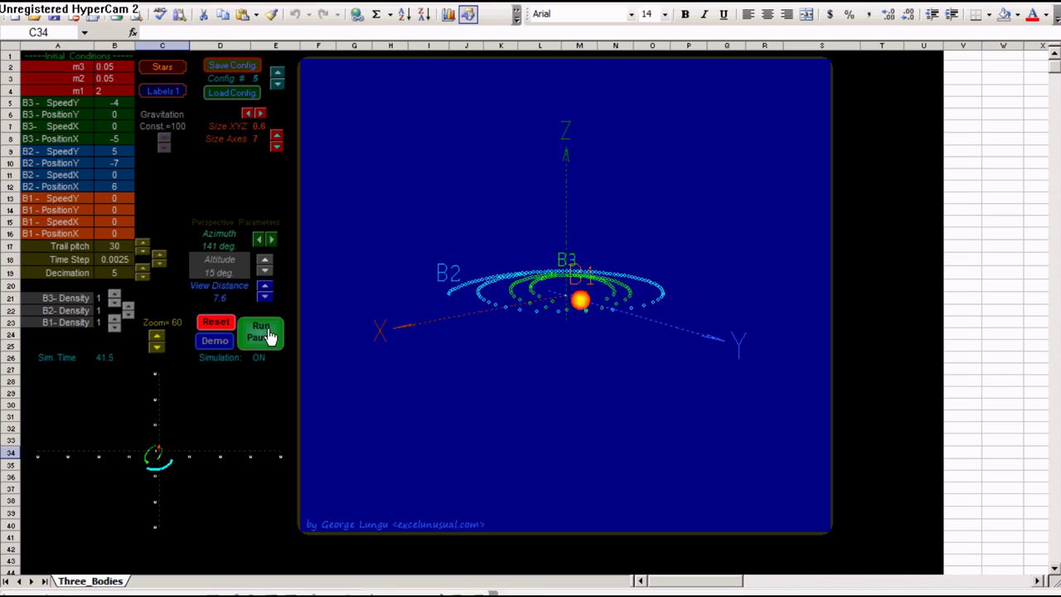
left_click(266, 334)
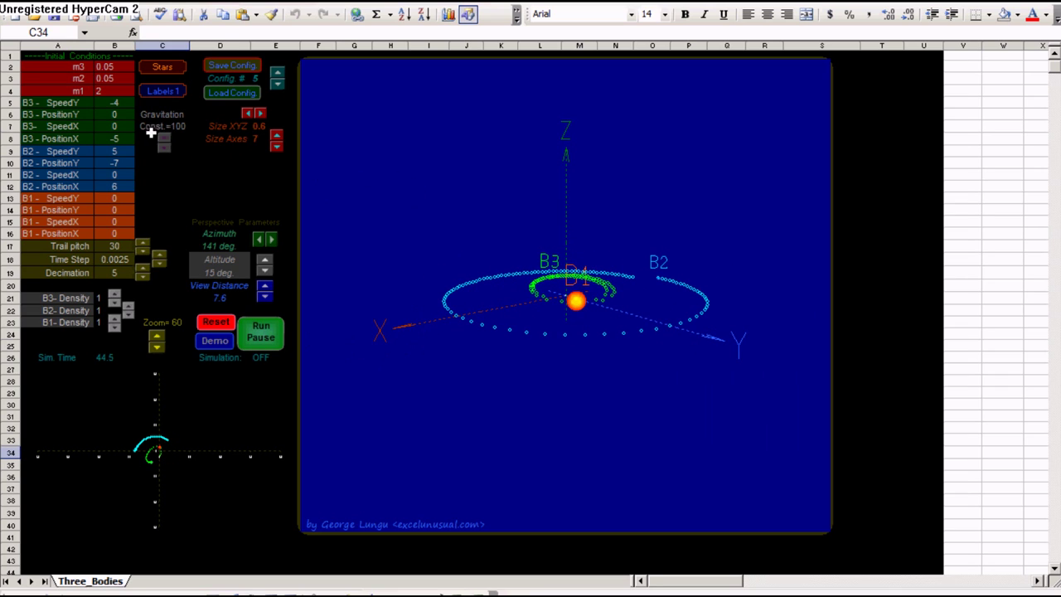
- Select B2:B16 and then the masses in B2:B4, then resume the simulation to Sim Time 58.5
left_click_drag(117, 66, 116, 236)
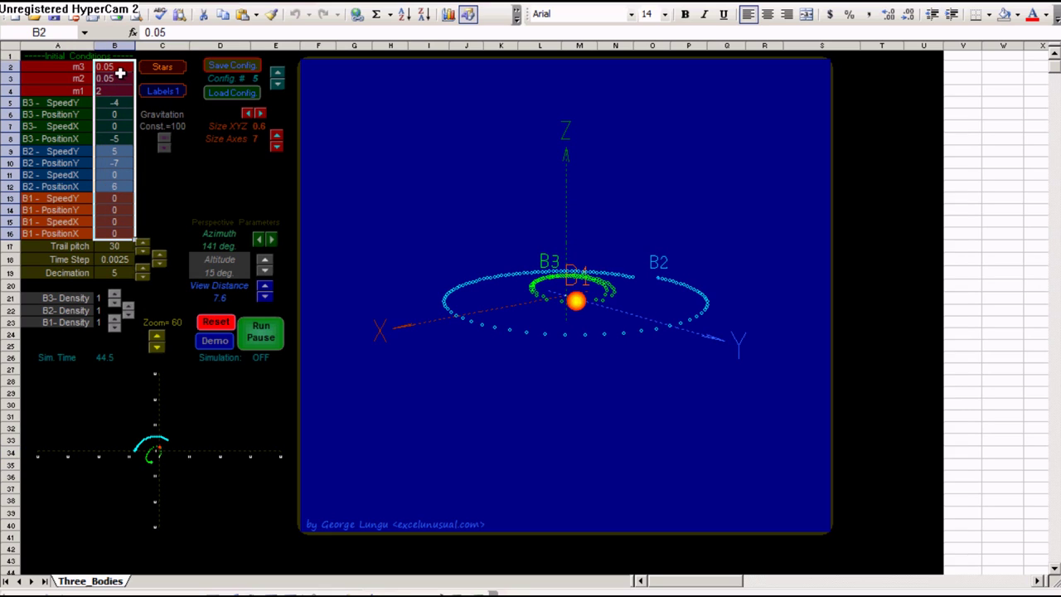
left_click_drag(119, 68, 120, 230)
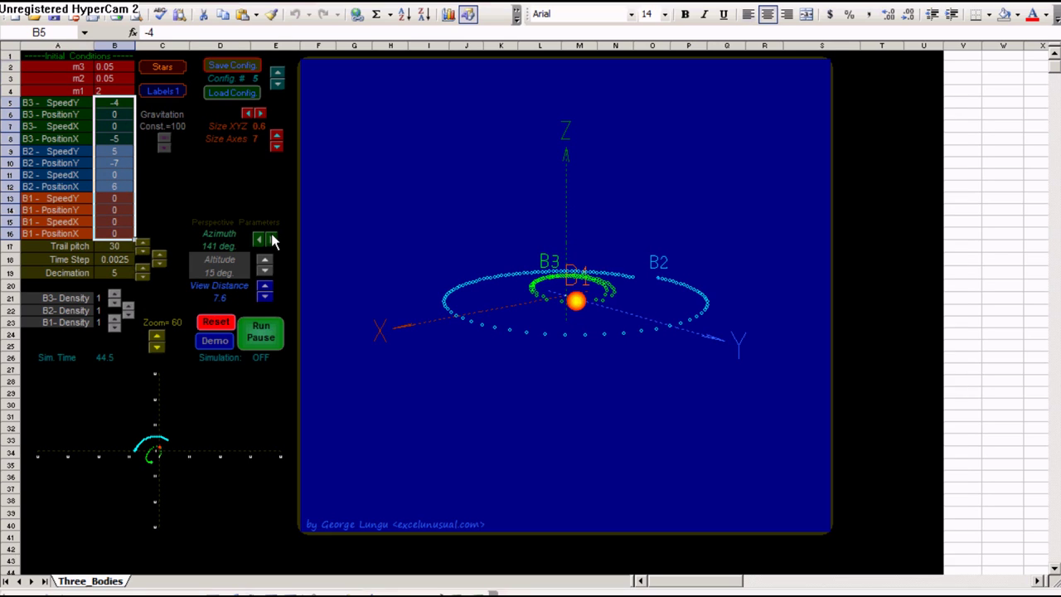
left_click(271, 338)
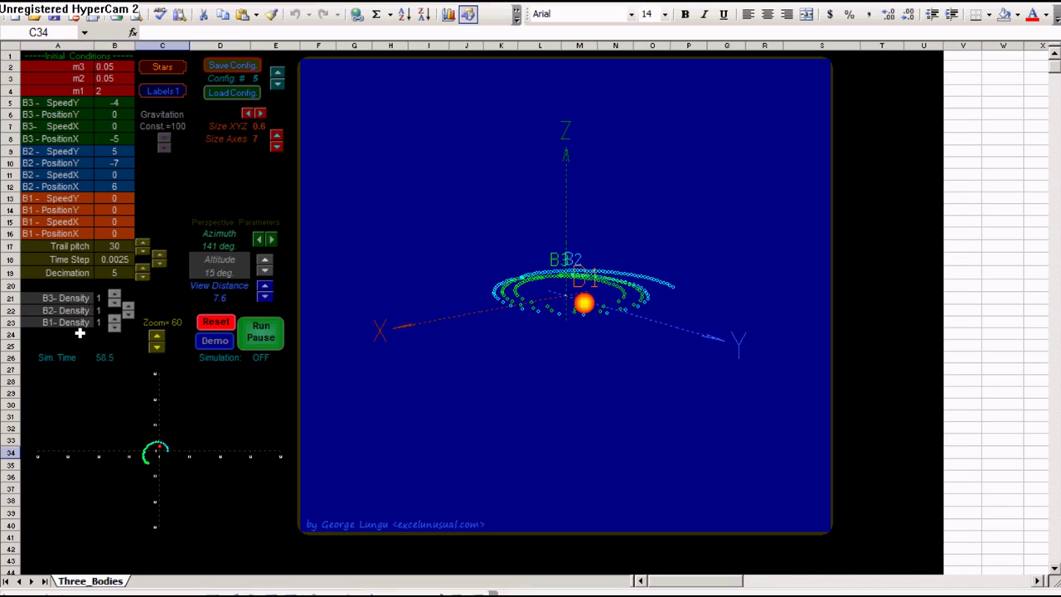
left_click(111, 324)
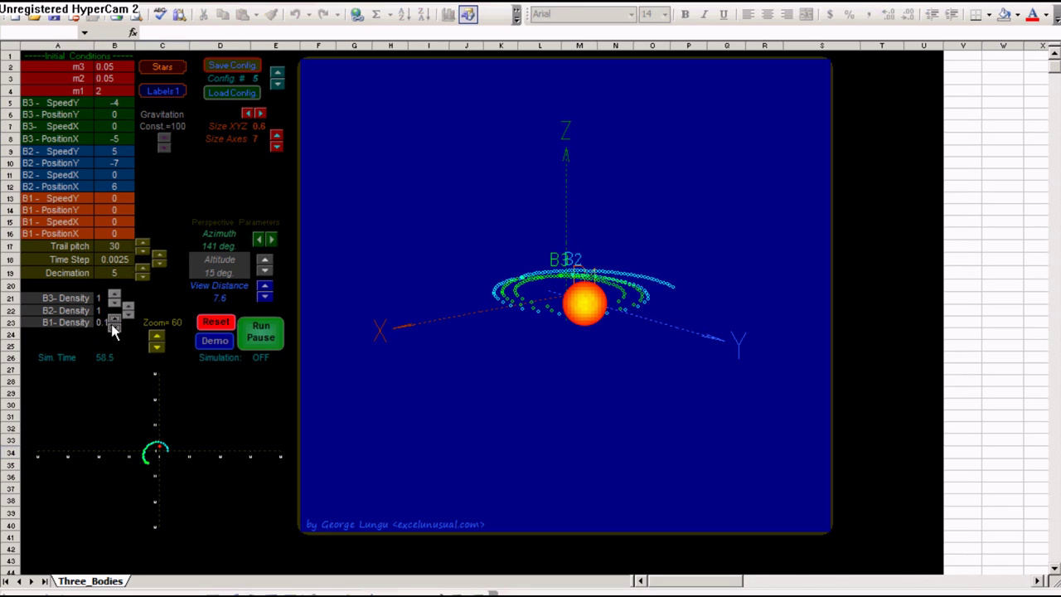
left_click(113, 318)
left_click(113, 318)
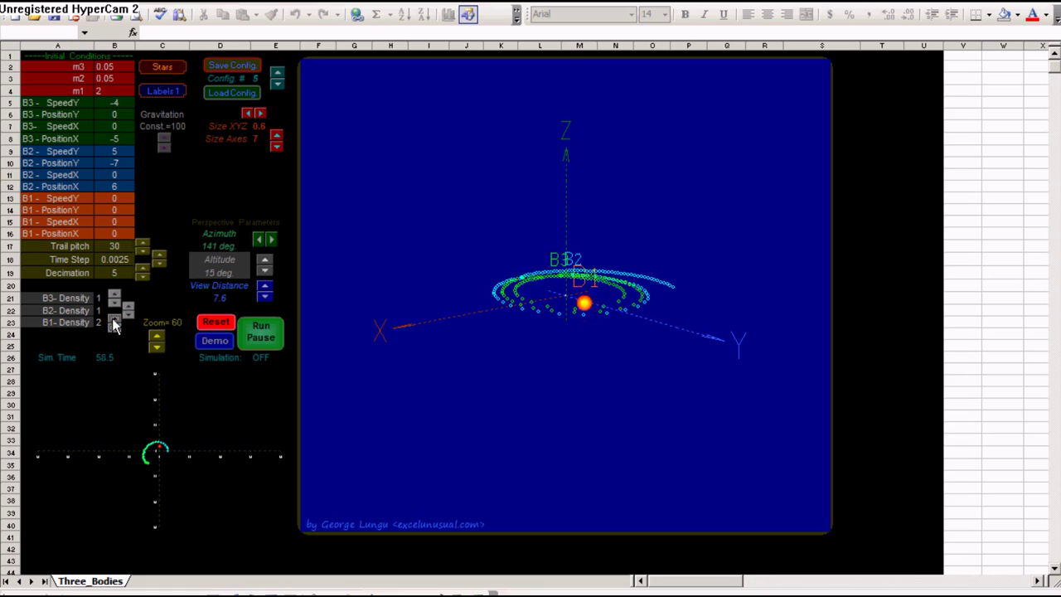
left_click(113, 328)
- Set Decimation to 5 for dotted orbit trails, pausing and resuming the run to Sim Time 166.1
mouse_move(587, 313)
left_click(114, 259)
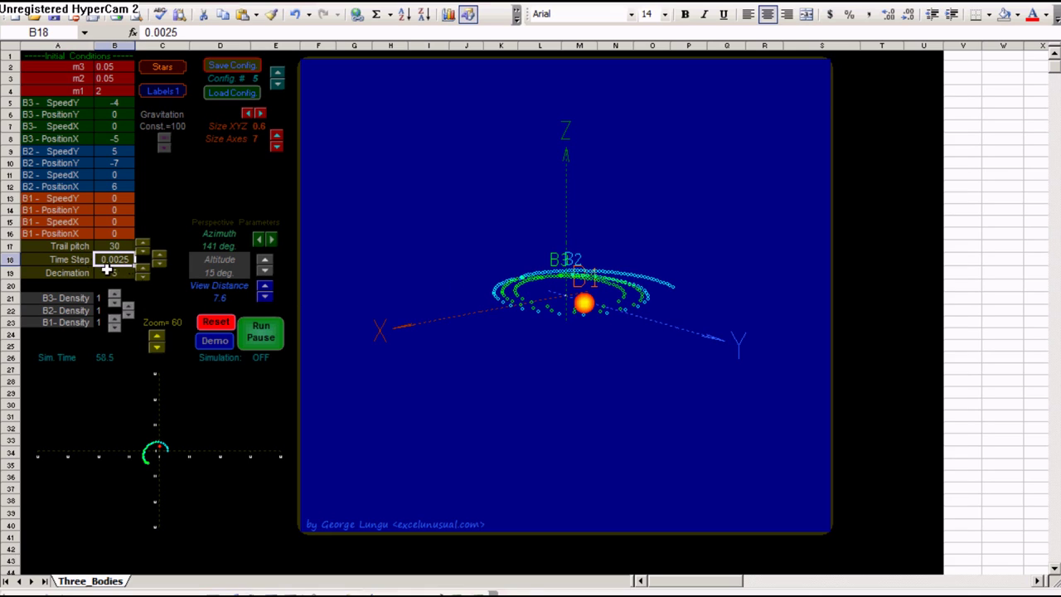
left_click(107, 272)
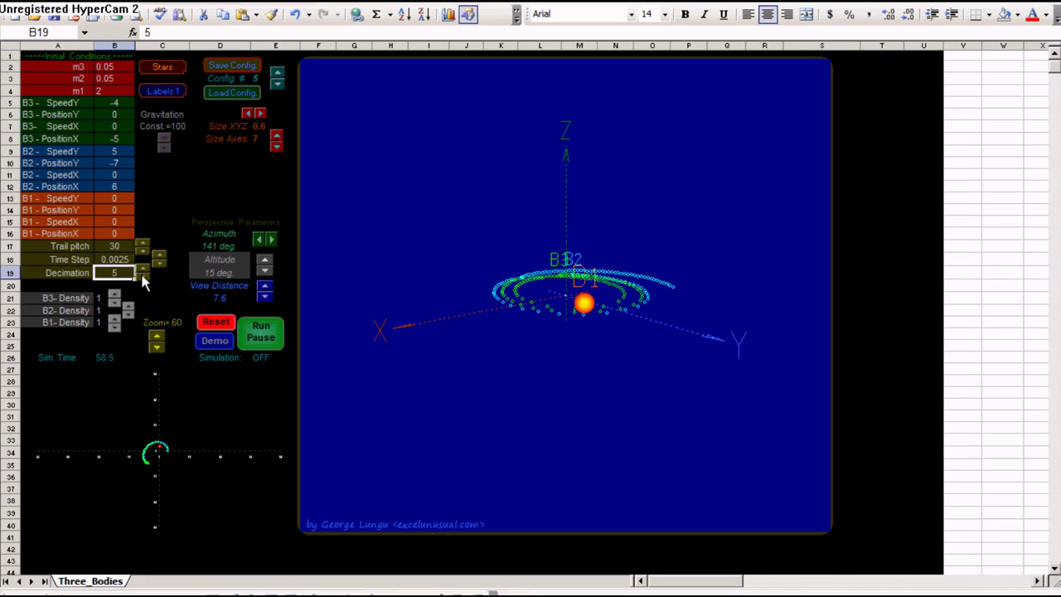
left_click(142, 277)
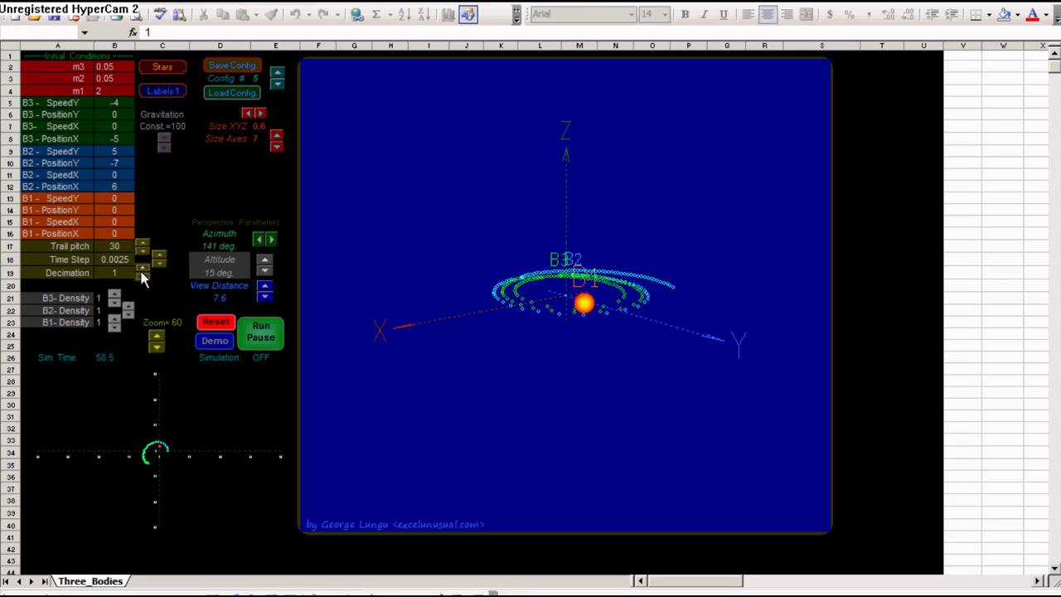
left_click(266, 337)
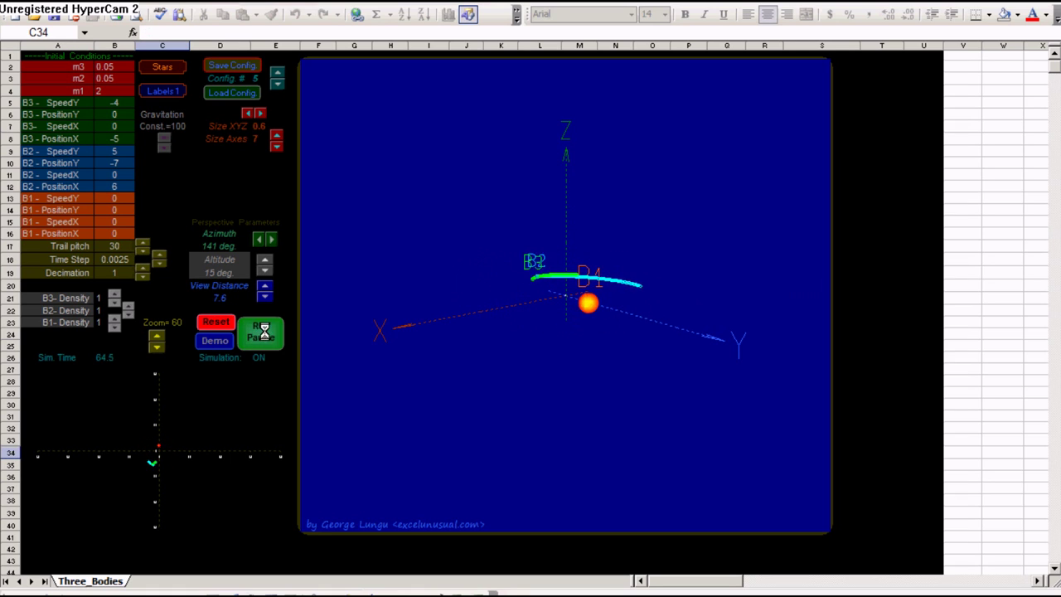
left_click(142, 271)
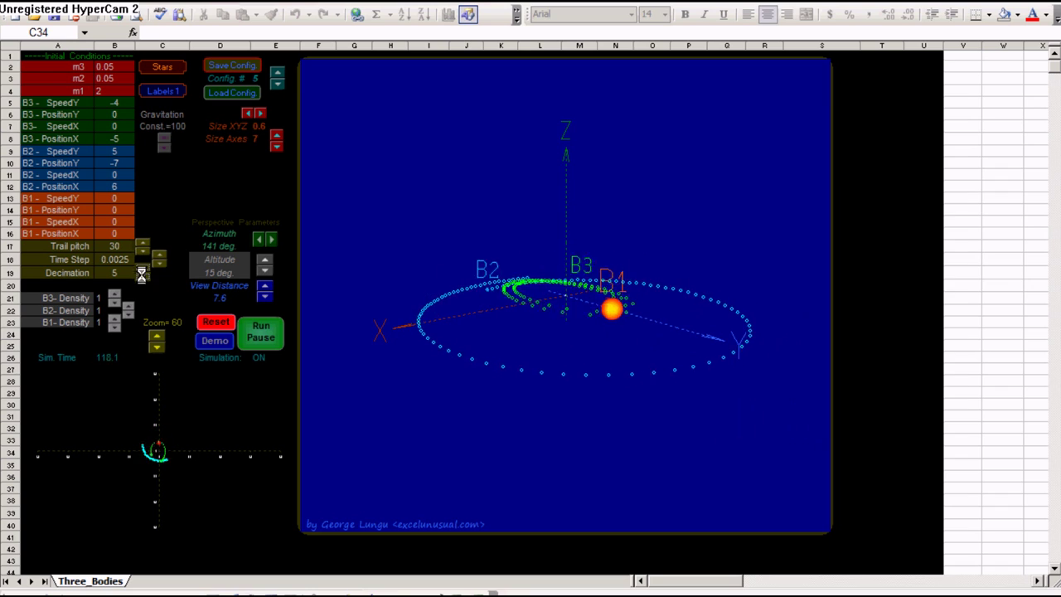
left_click(261, 331)
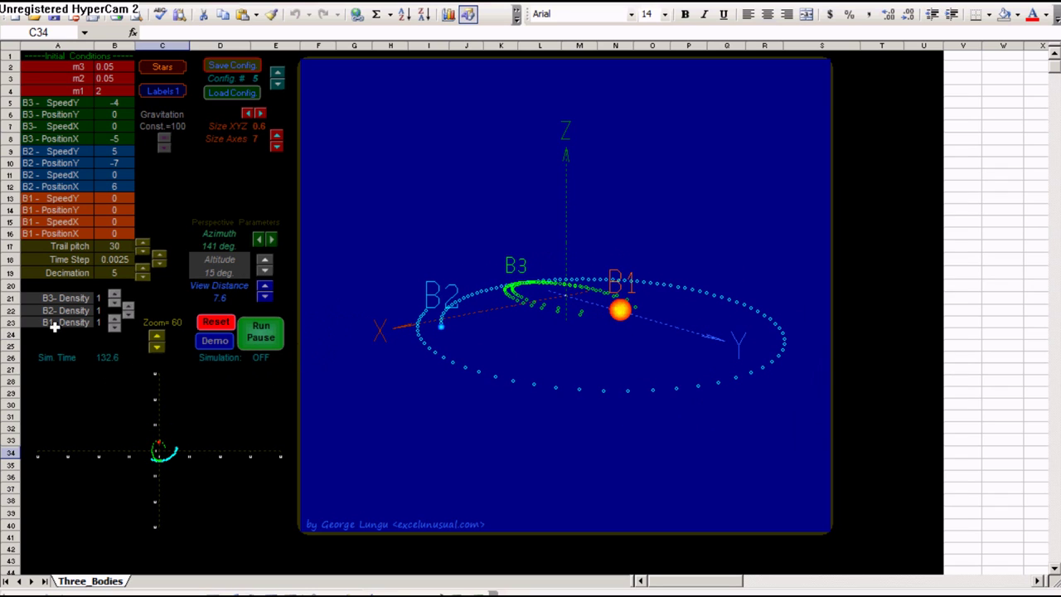
left_click(260, 336)
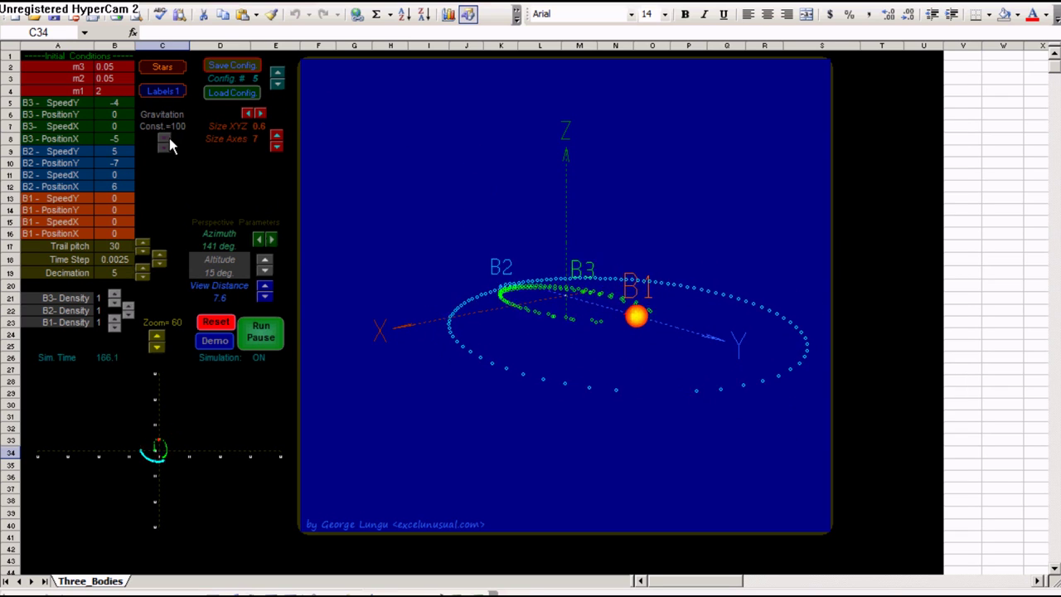
- Nudge the Gravitation Const up to 104, then back down to 100
left_click(165, 139)
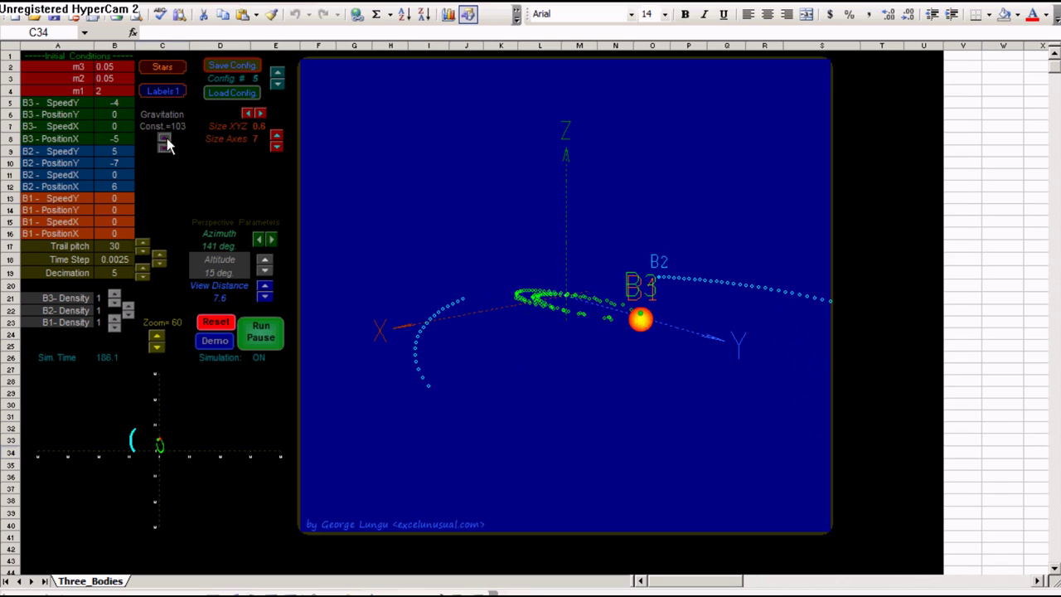
left_click(165, 139)
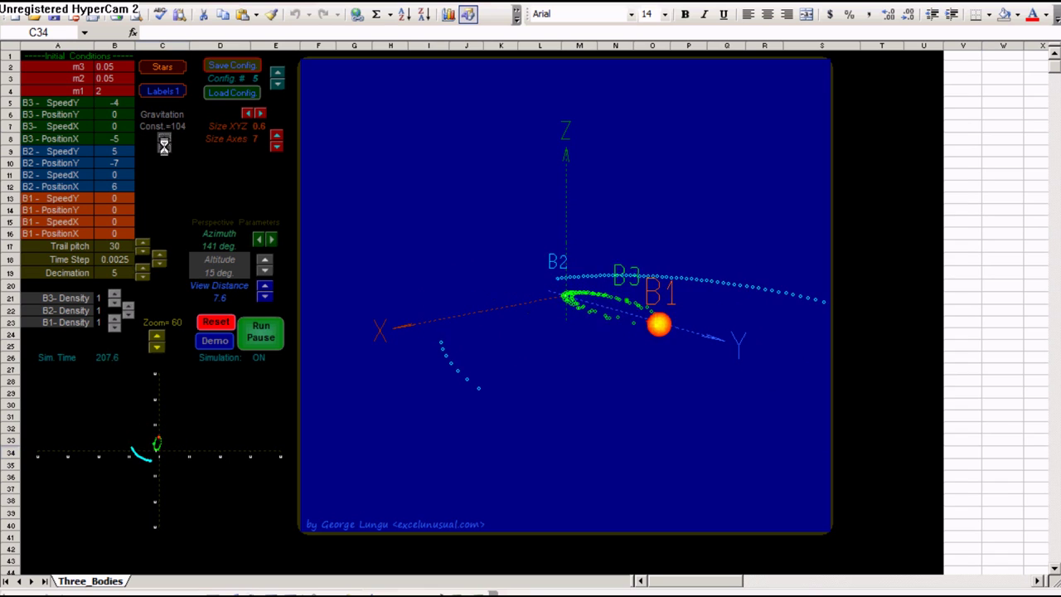
left_click(164, 147)
left_click(164, 147)
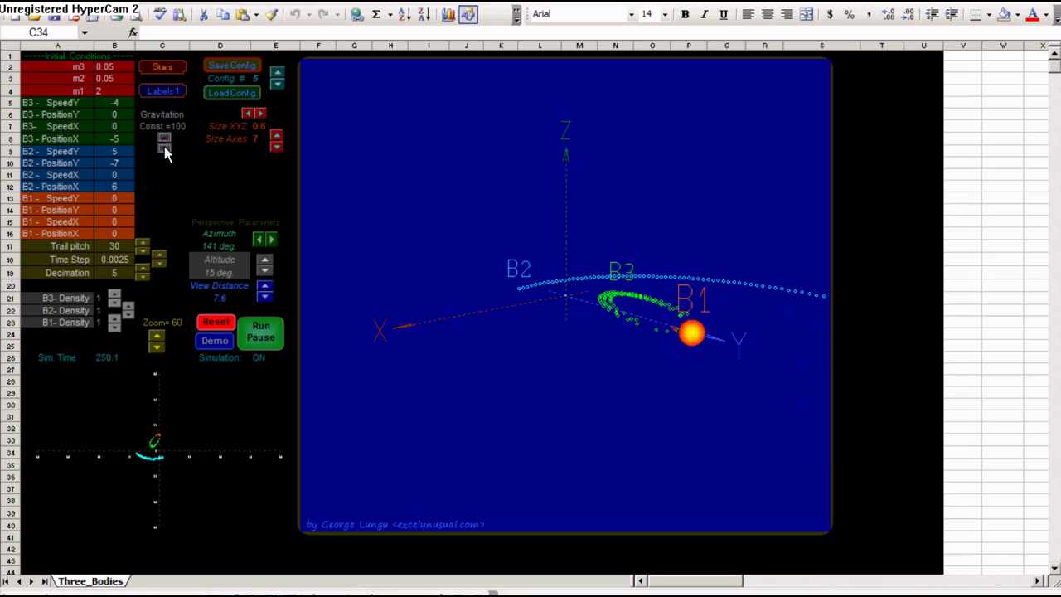
- Try larger and smaller 3-D axes sizes, ending with Size Axes at 6
left_click(276, 135)
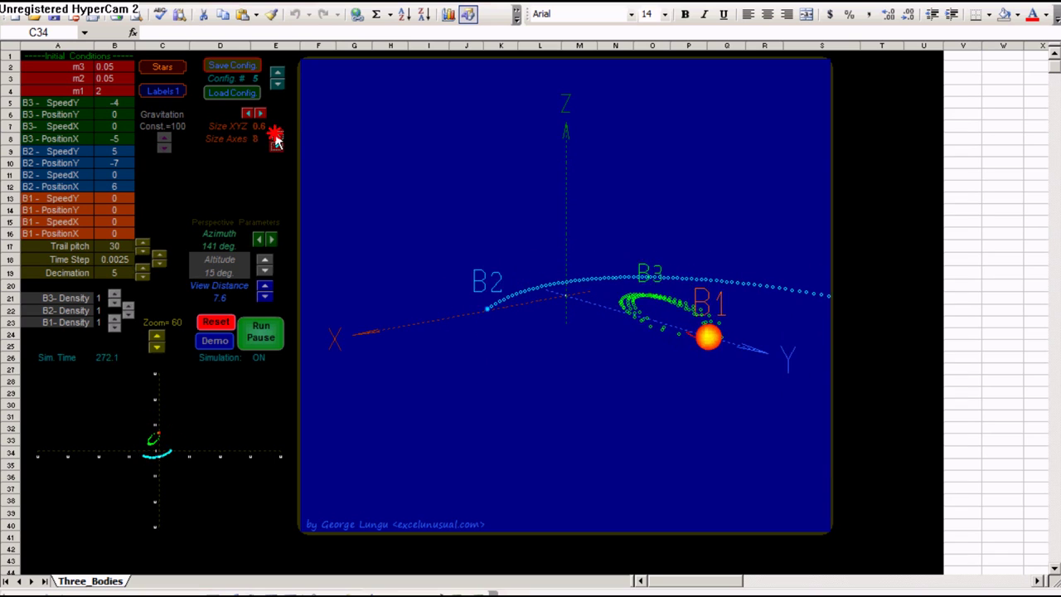
left_click(276, 135)
left_click(277, 146)
left_click(277, 146)
left_click(276, 146)
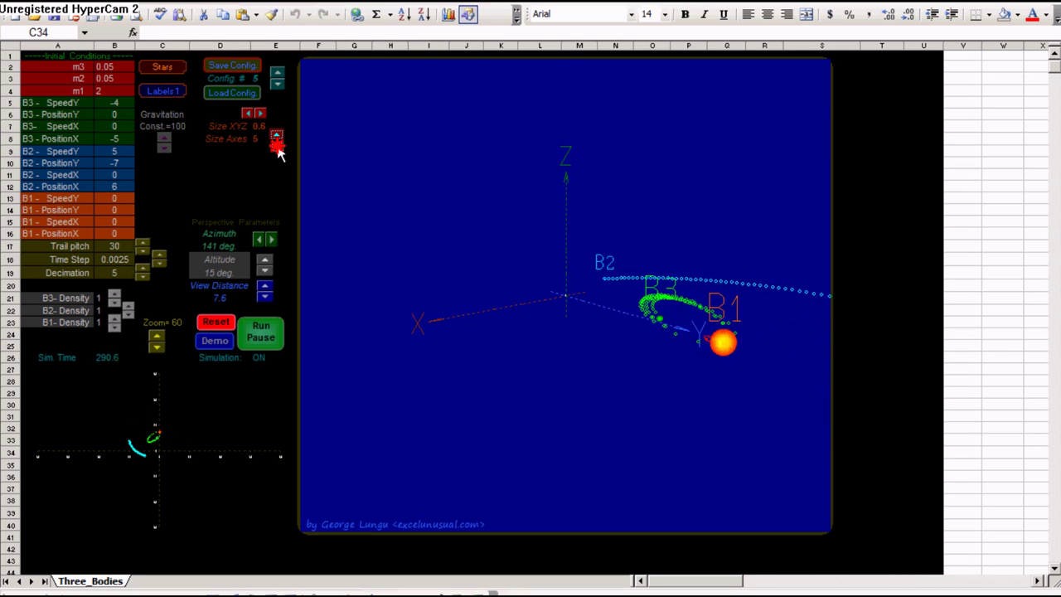
left_click(277, 146)
left_click(277, 146)
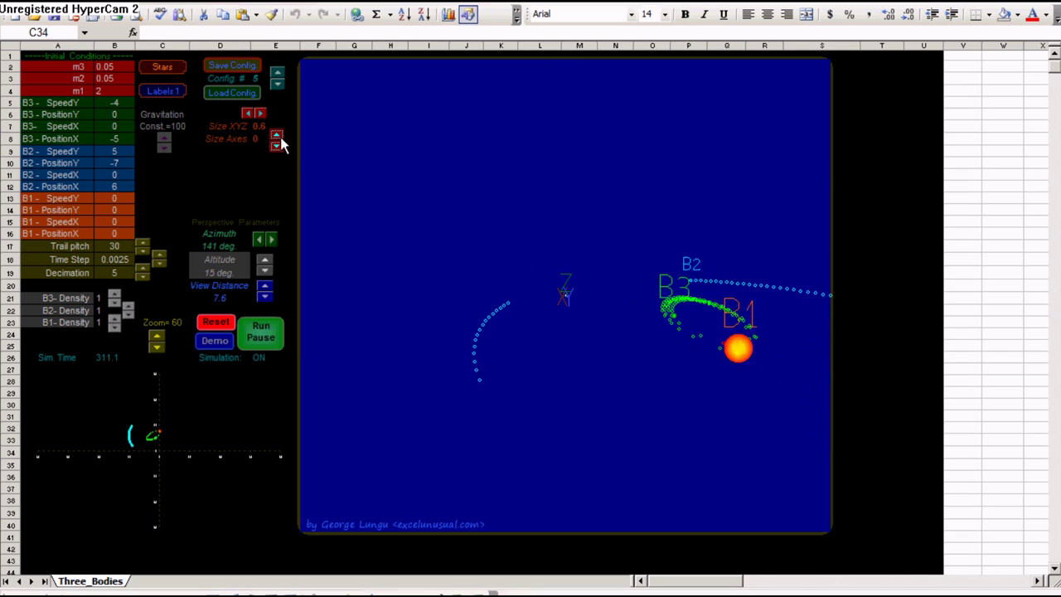
left_click(276, 135)
left_click(276, 135)
left_click(276, 135)
left_click(277, 135)
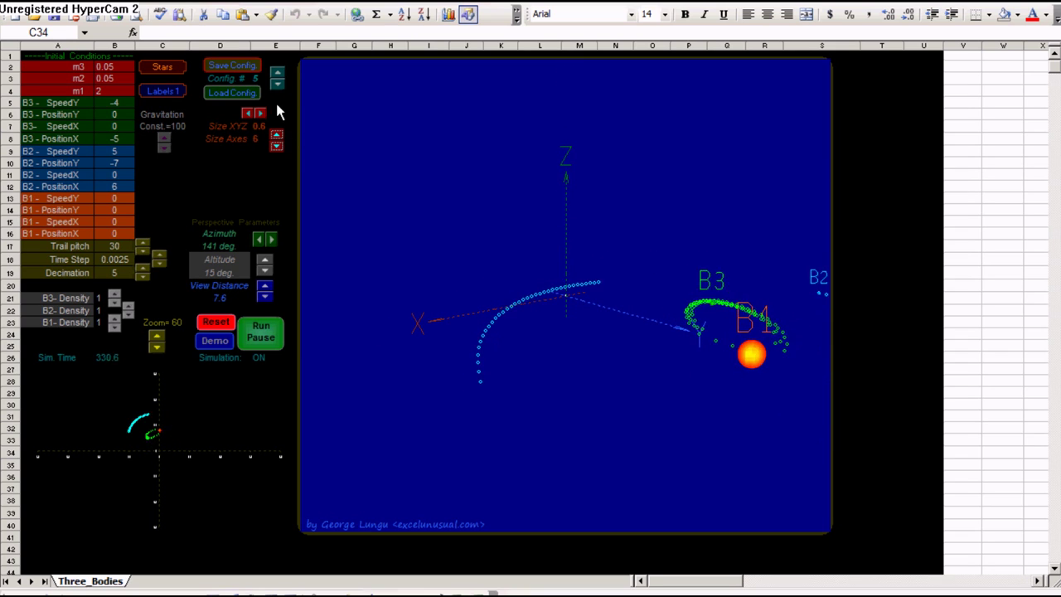
- Try larger and smaller axis and body label sizes, ending with Size XYZ at 0.6
left_click(260, 113)
left_click(260, 113)
left_click(260, 112)
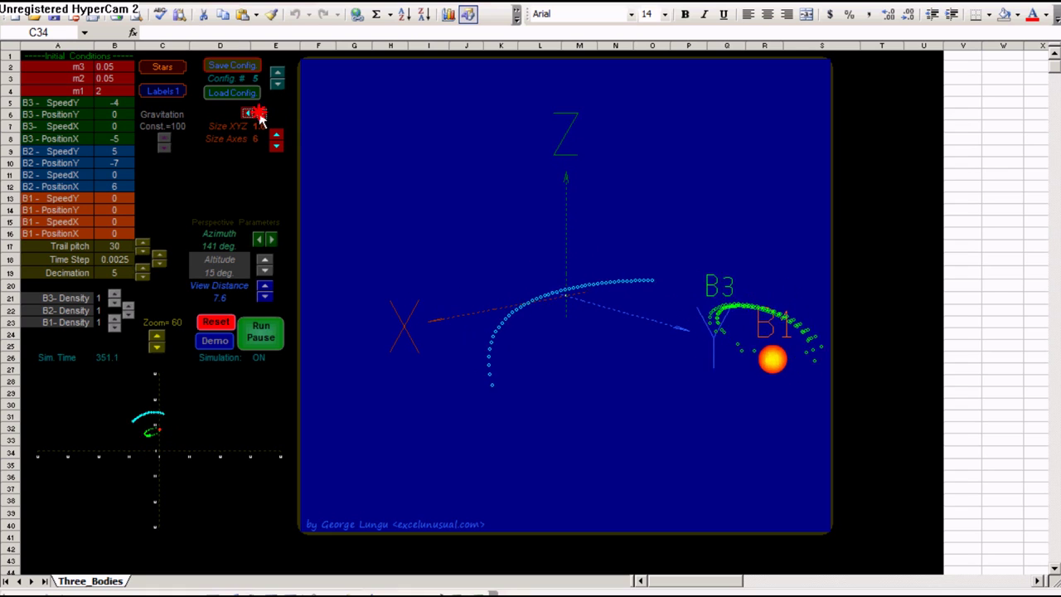
left_click(261, 112)
left_click(247, 113)
left_click(247, 112)
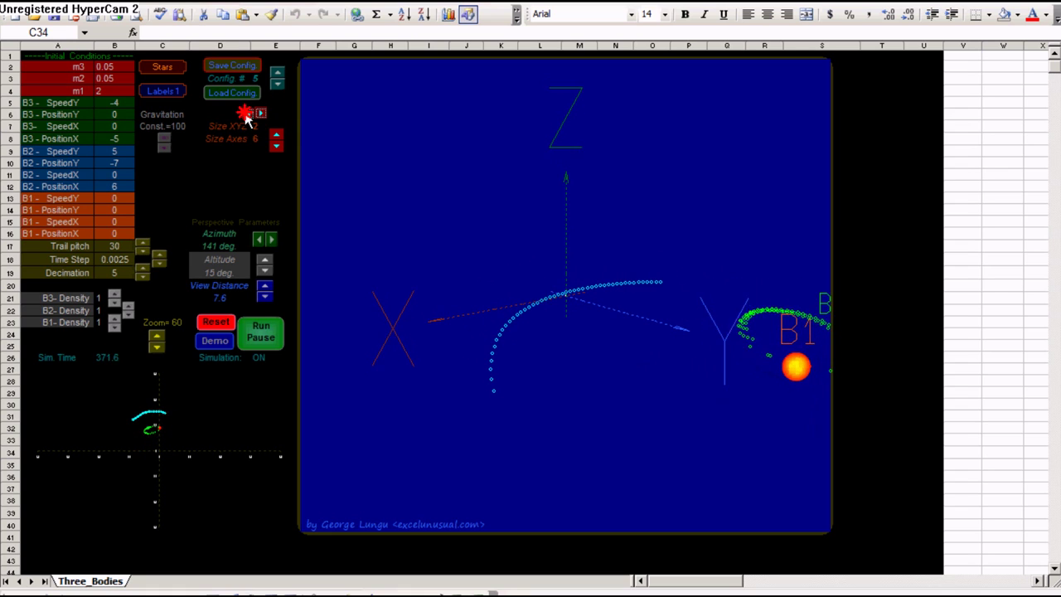
left_click(247, 112)
left_click(247, 113)
left_click(247, 113)
left_click(247, 113)
left_click(247, 113)
left_click(247, 113)
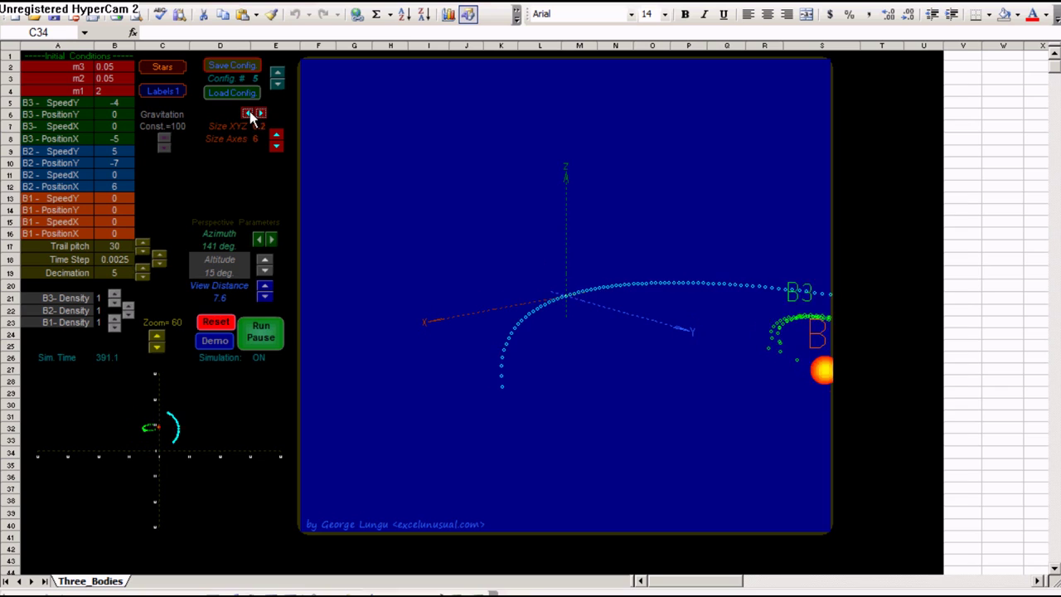
left_click(247, 113)
left_click(261, 112)
left_click(260, 112)
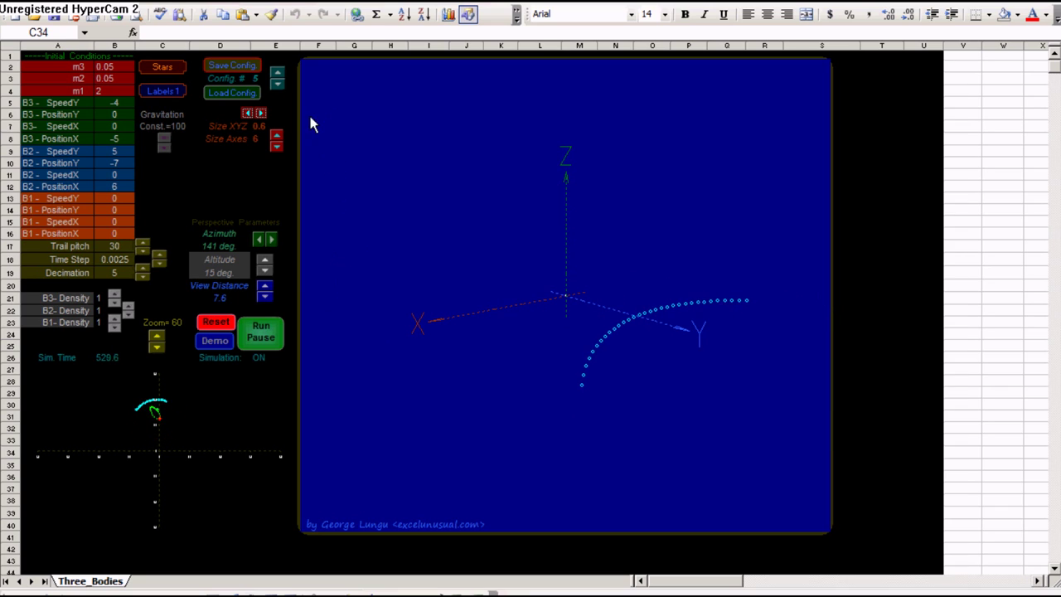
- Browse the saved configuration numbers with the Config # spinner arrows
left_click(277, 73)
left_click(277, 72)
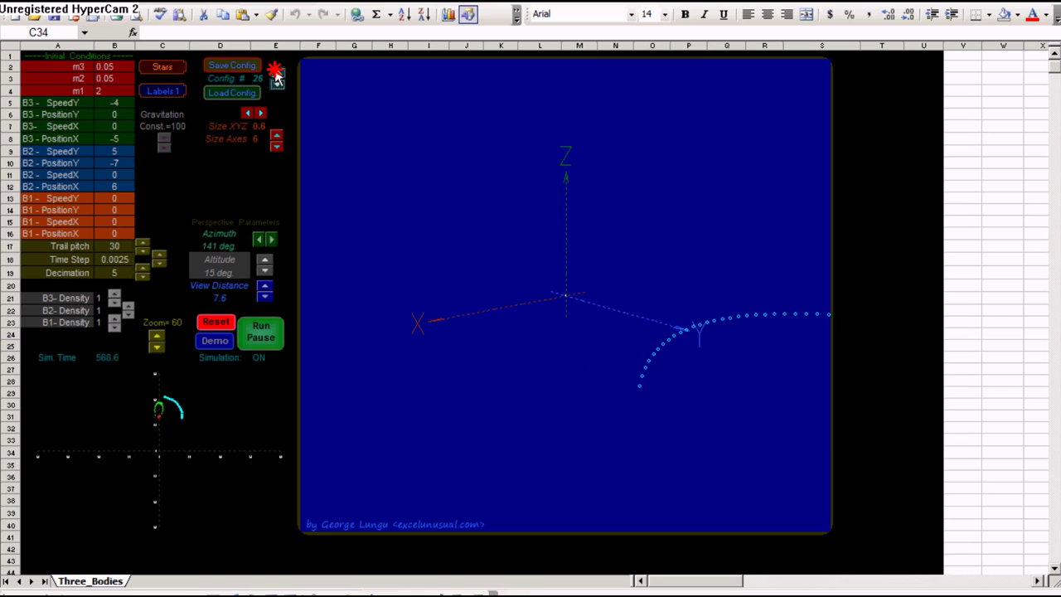
left_click(277, 73)
left_click(276, 77)
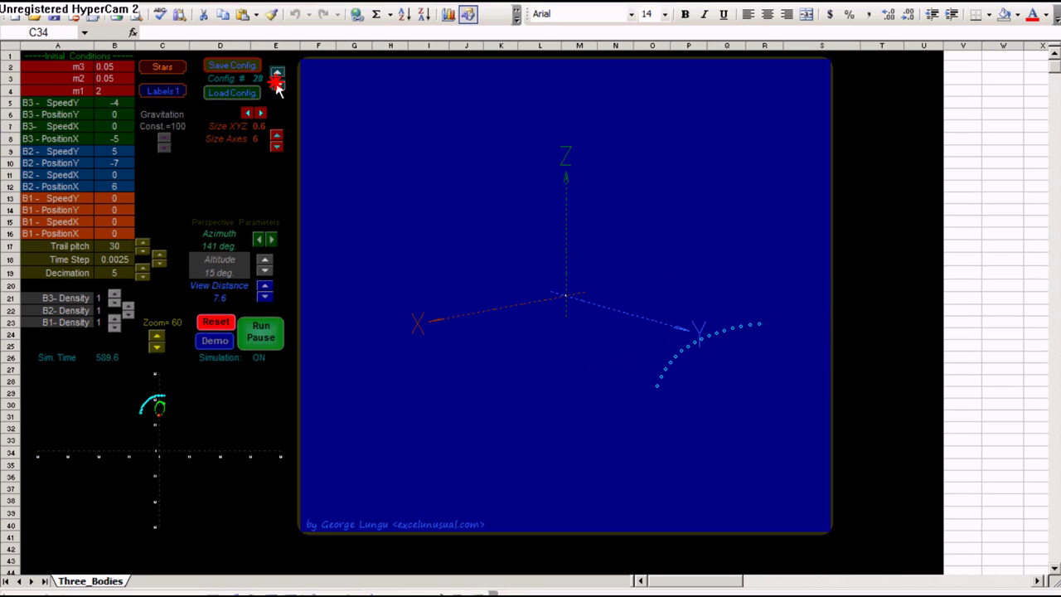
left_click(278, 83)
left_click(280, 83)
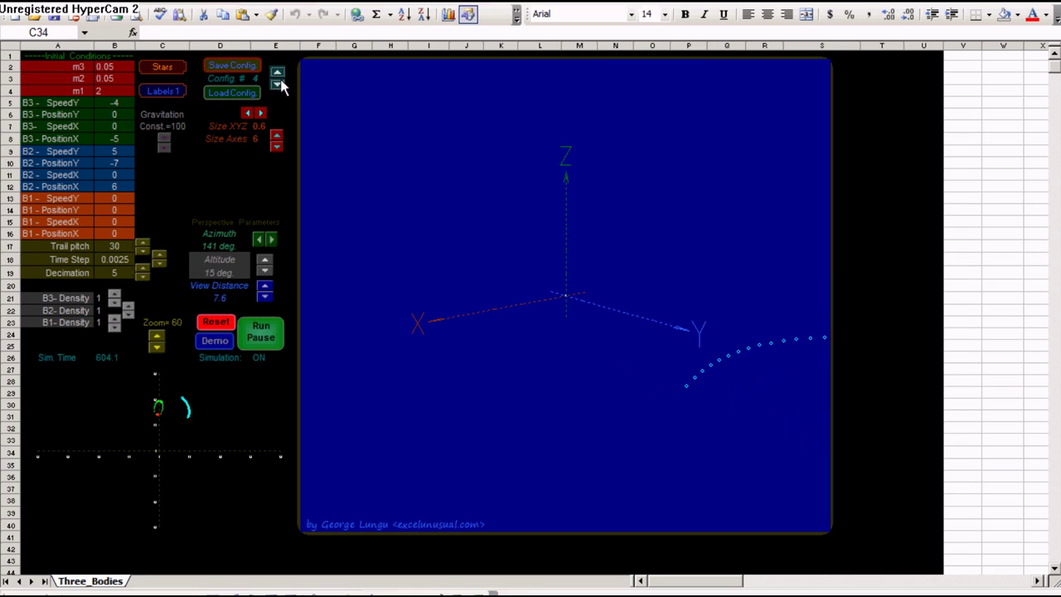
left_click(279, 74)
left_click(279, 75)
left_click(279, 75)
left_click(278, 75)
left_click(279, 75)
left_click(279, 75)
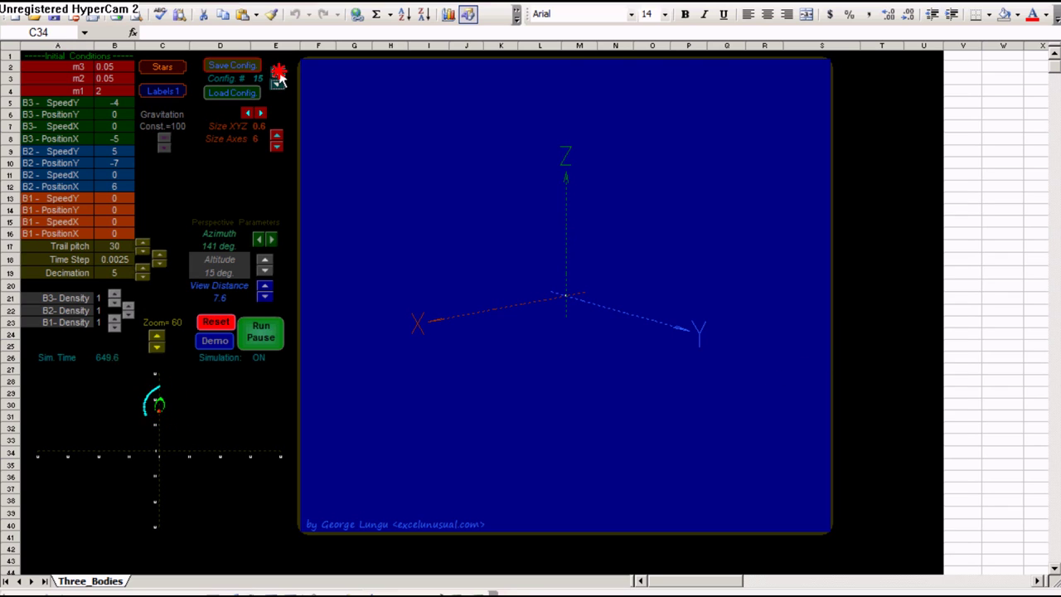
left_click(279, 75)
left_click(278, 75)
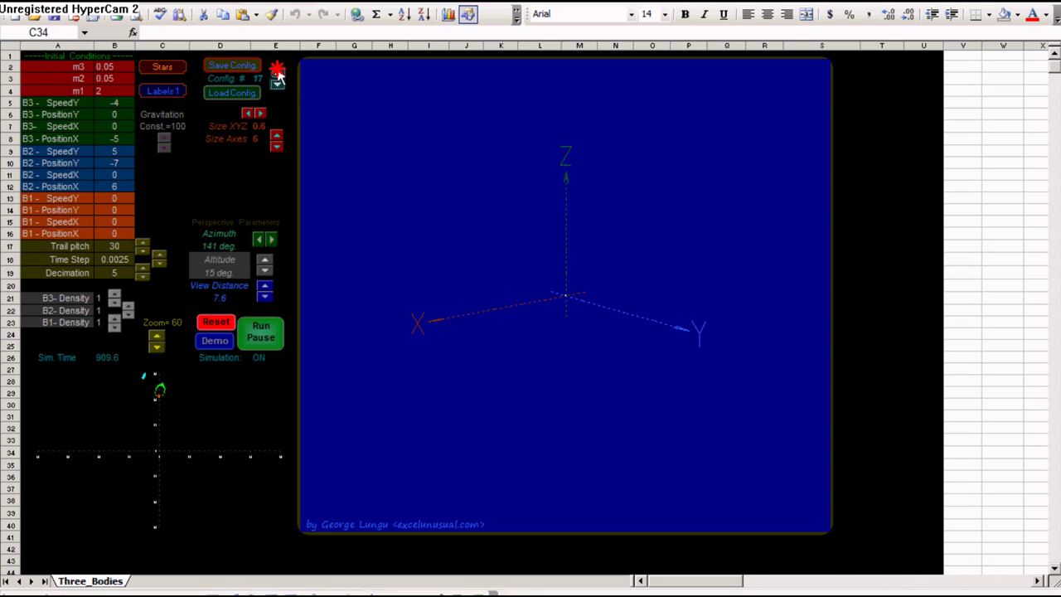
- Load configuration 16, which sets Trail pitch to 0, then step Config # down to 6
left_click(277, 84)
left_click(279, 72)
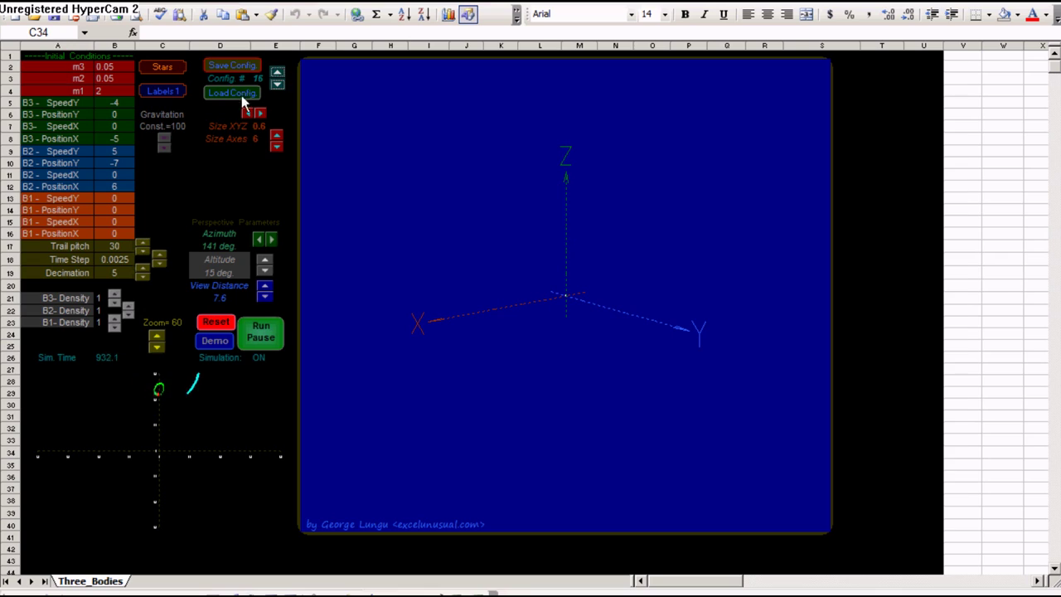
left_click(232, 94)
left_click(278, 88)
left_click(279, 86)
- Load configurations 6 and 5 in turn, then load configuration 4 and pause it around Sim Time 33.0
left_click(251, 94)
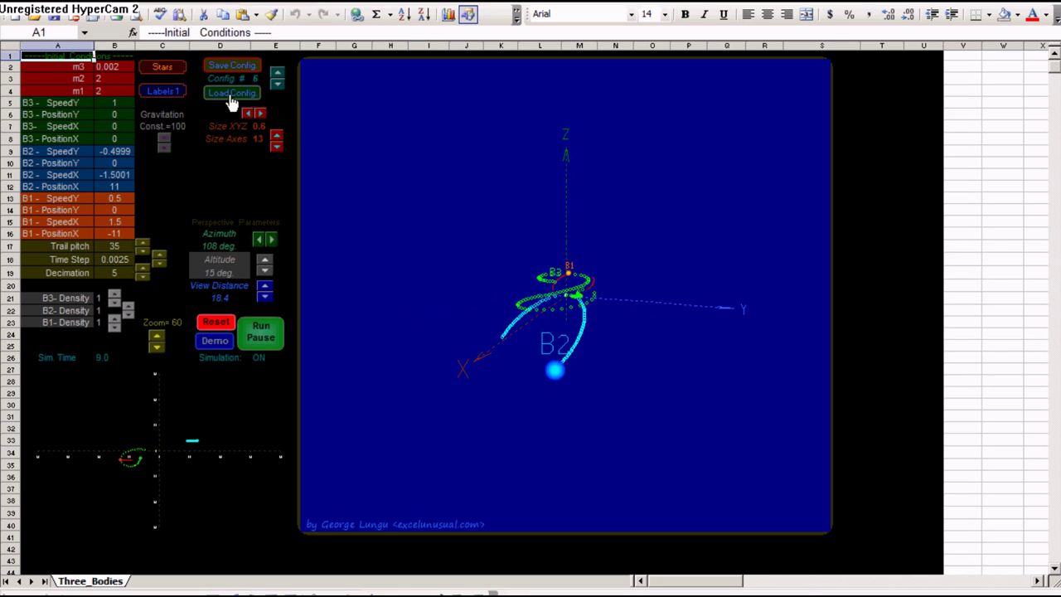
left_click(278, 85)
left_click(232, 93)
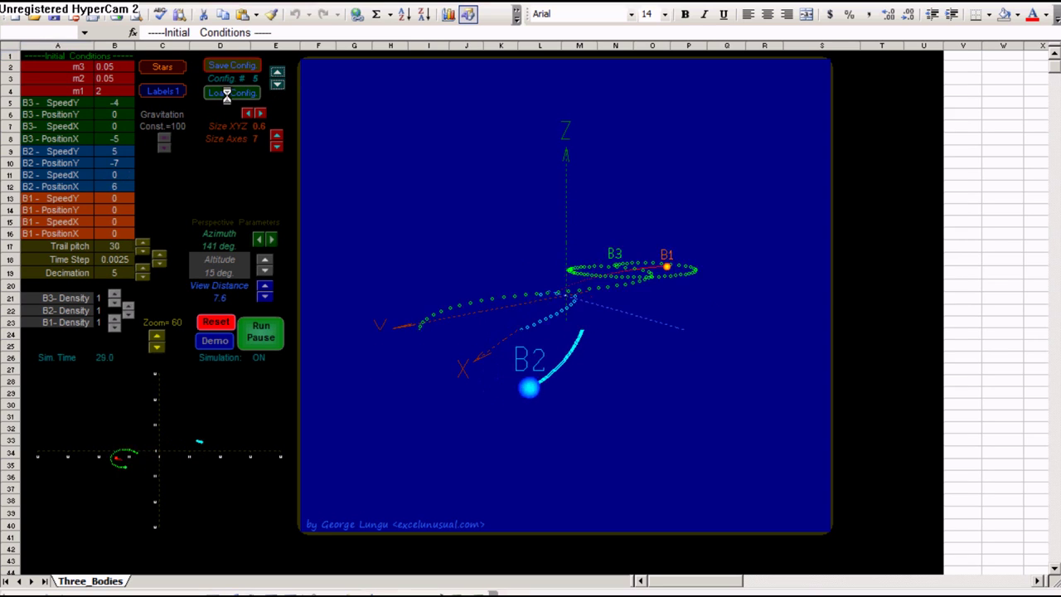
left_click(277, 85)
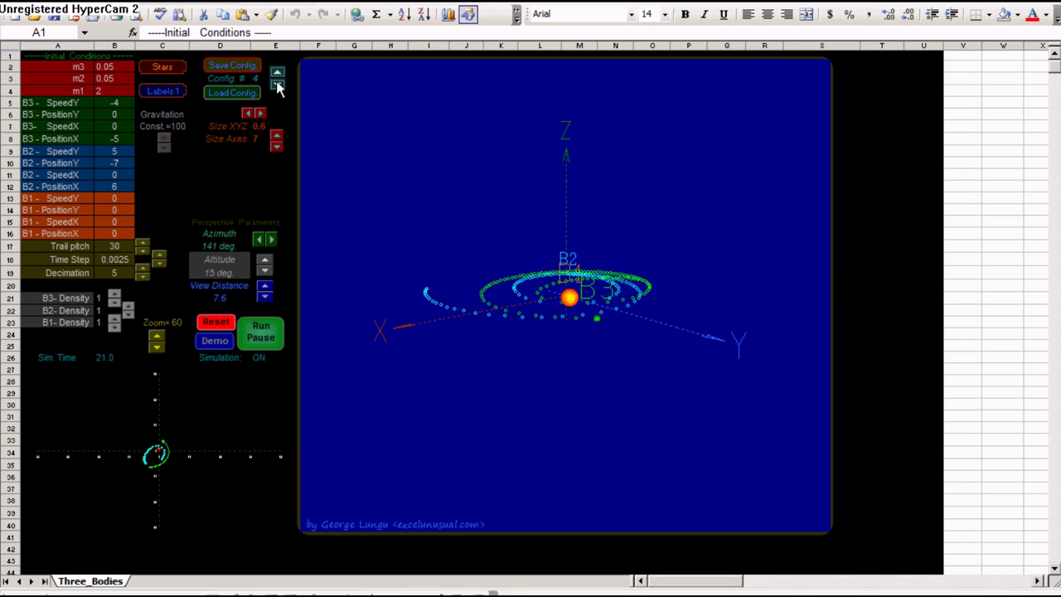
left_click(233, 93)
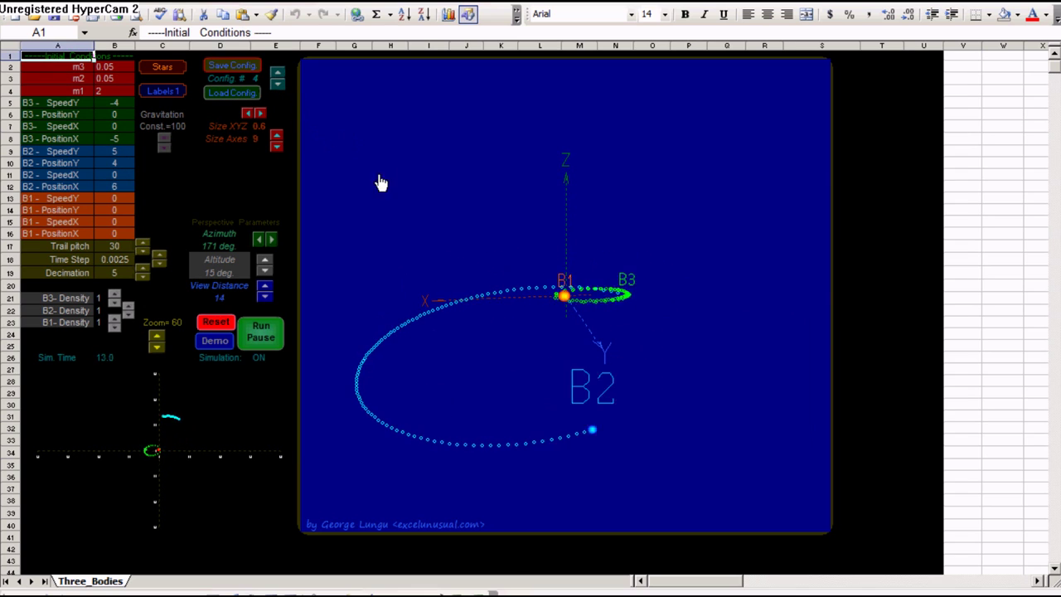
left_click(256, 333)
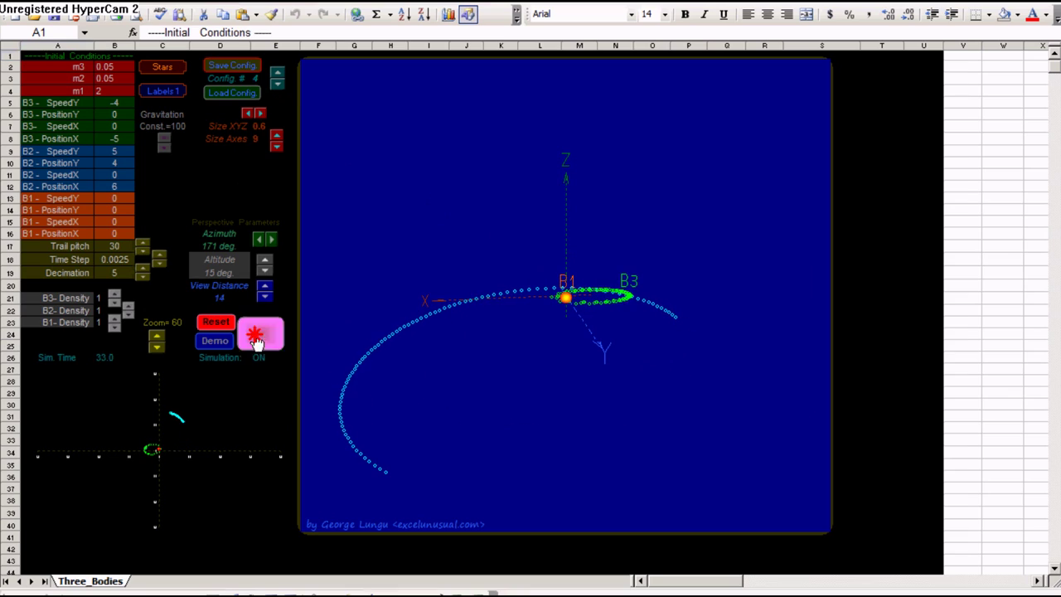